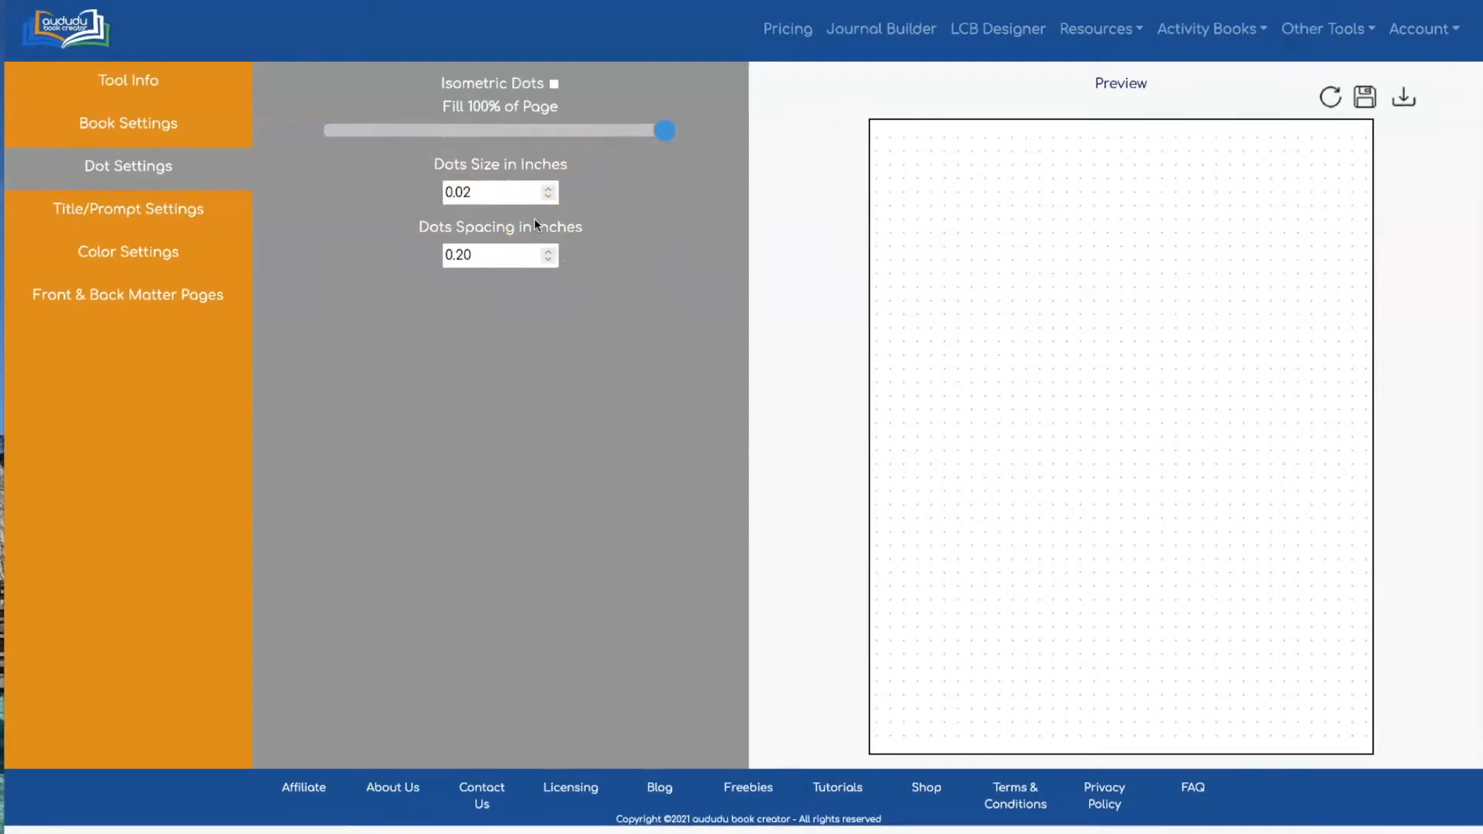
Step: Enable isometric dots with a 0.1 inch dot size and 0.5 inch spacing, and refresh the preview
left_click(553, 84)
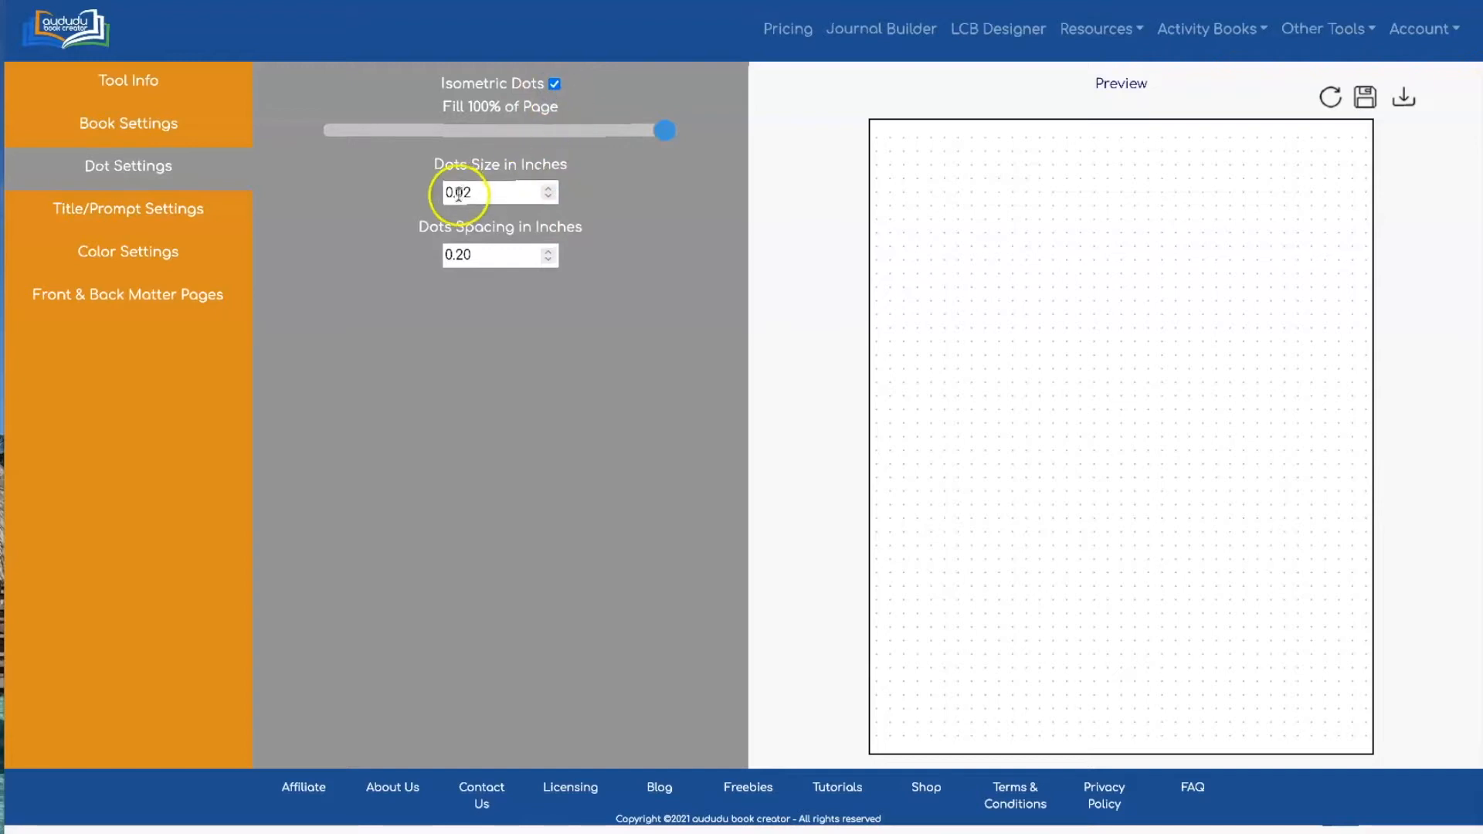
left_click_drag(457, 192, 490, 192)
type("1")
left_click(475, 254)
key("BackSpace")
key("BackSpace")
type("5")
left_click(654, 242)
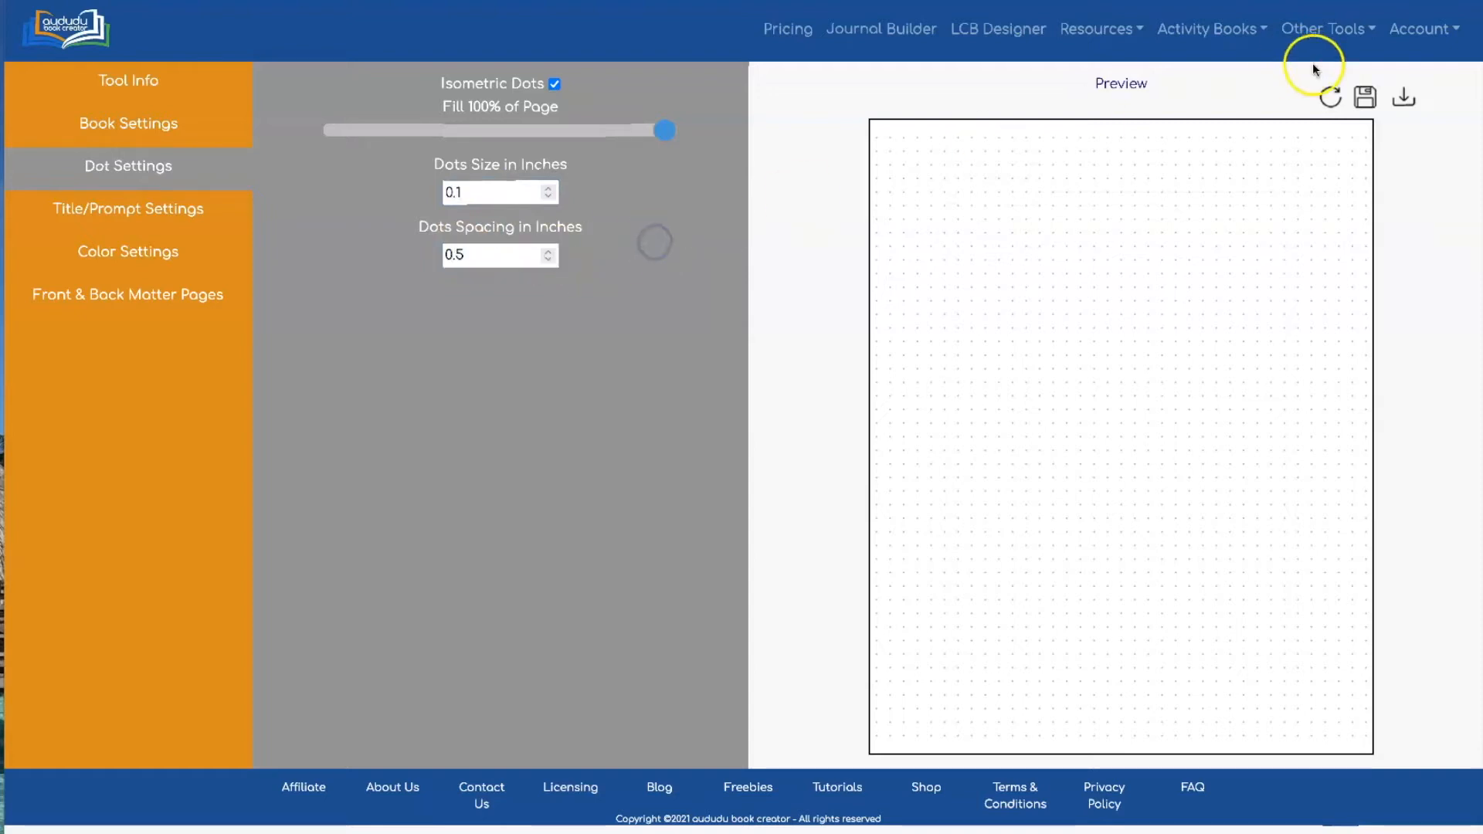
left_click(1329, 96)
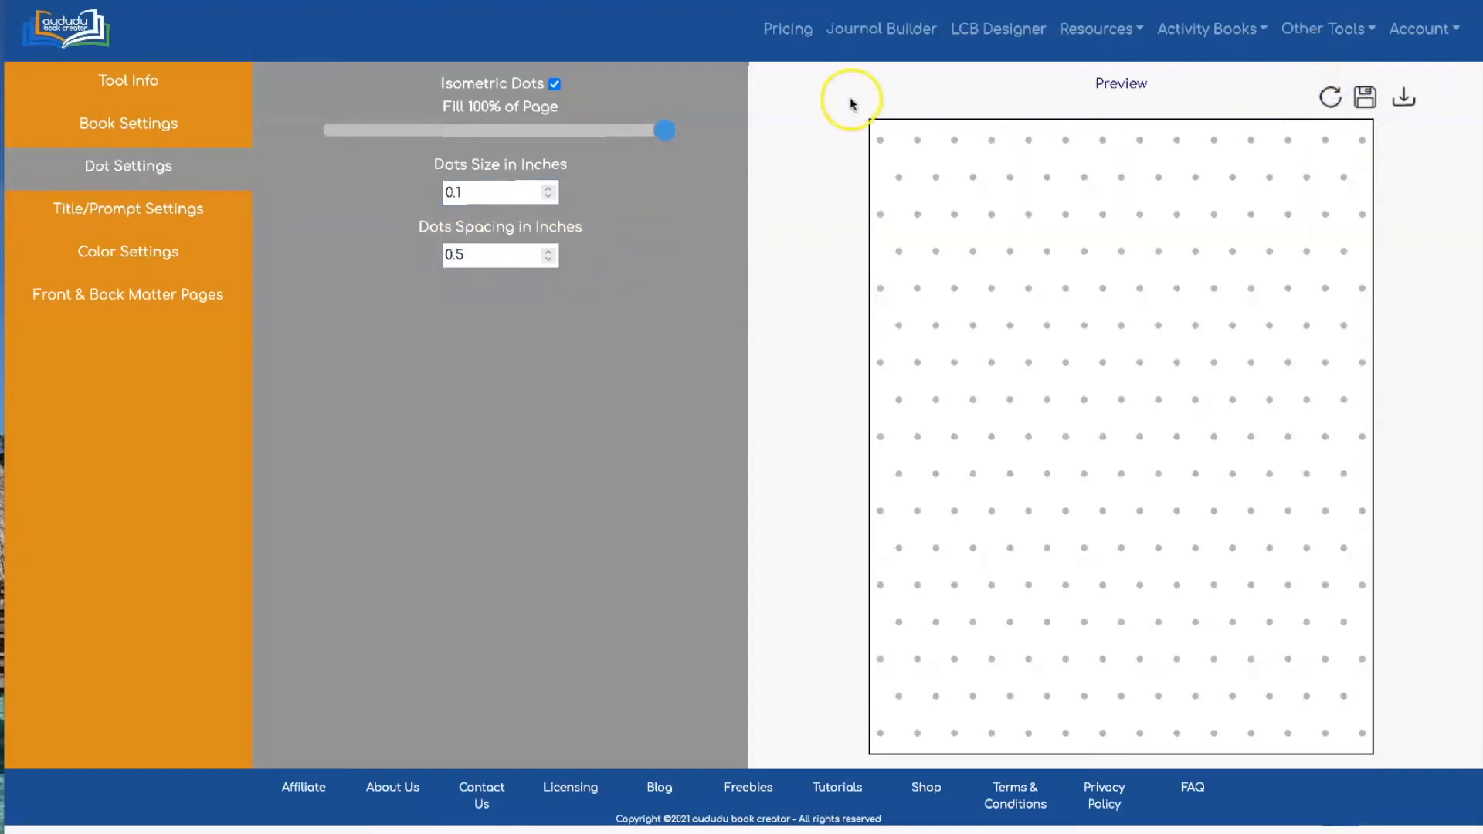
Step: Review the title alignment choices, the list of available fonts and the account's font option
left_click(113, 259)
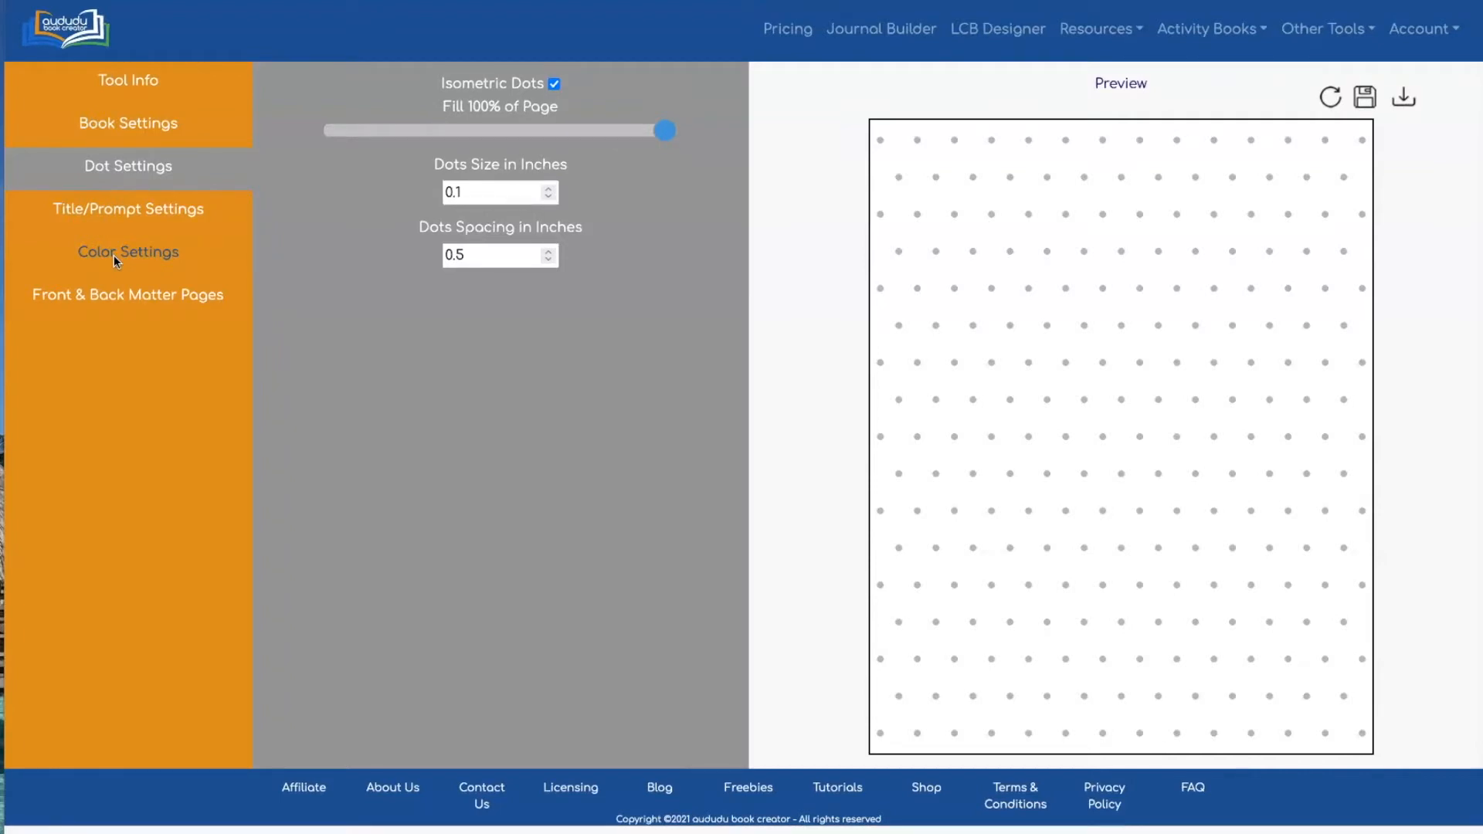
left_click(142, 206)
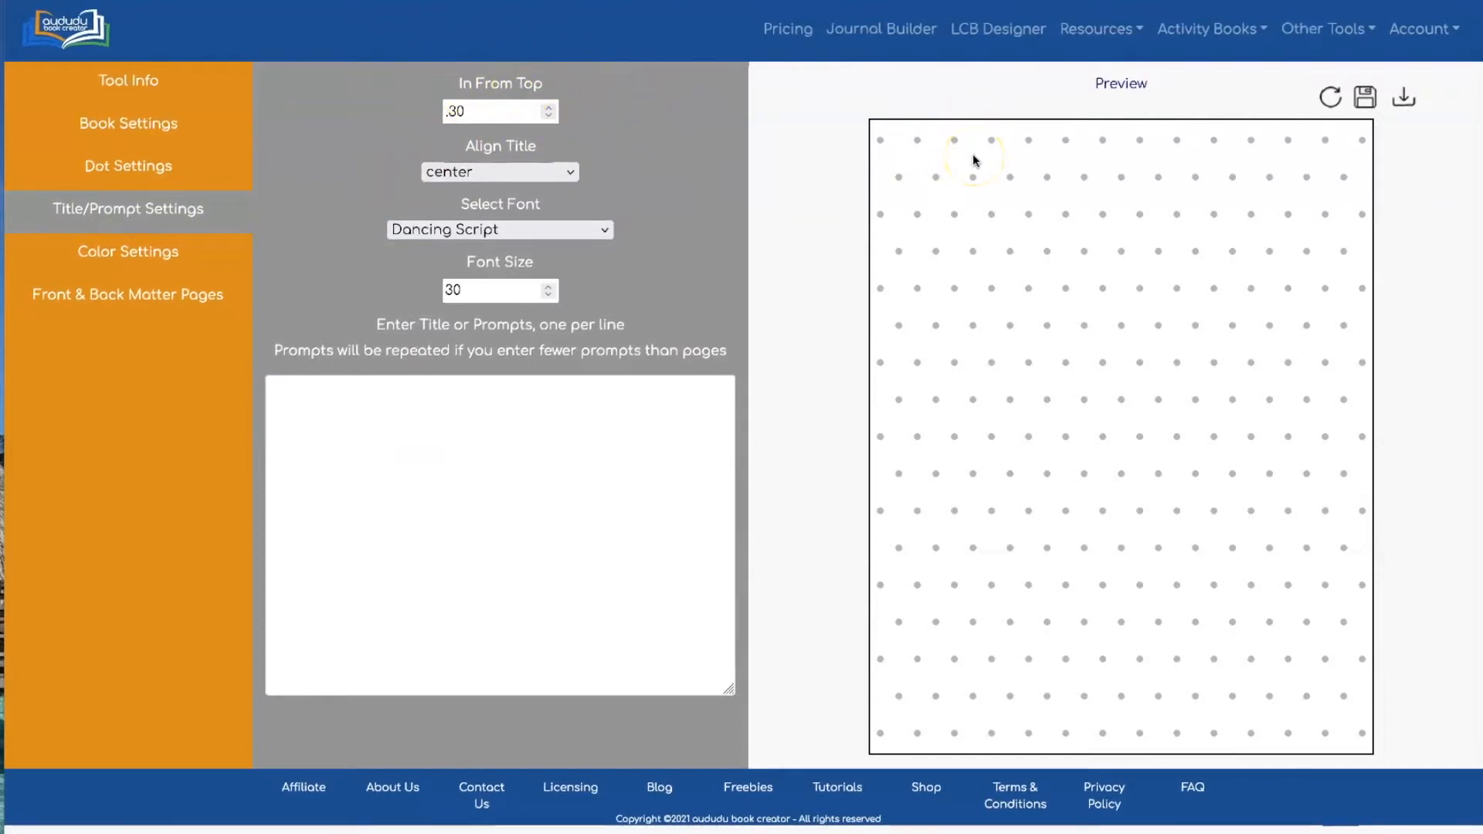
left_click(498, 171)
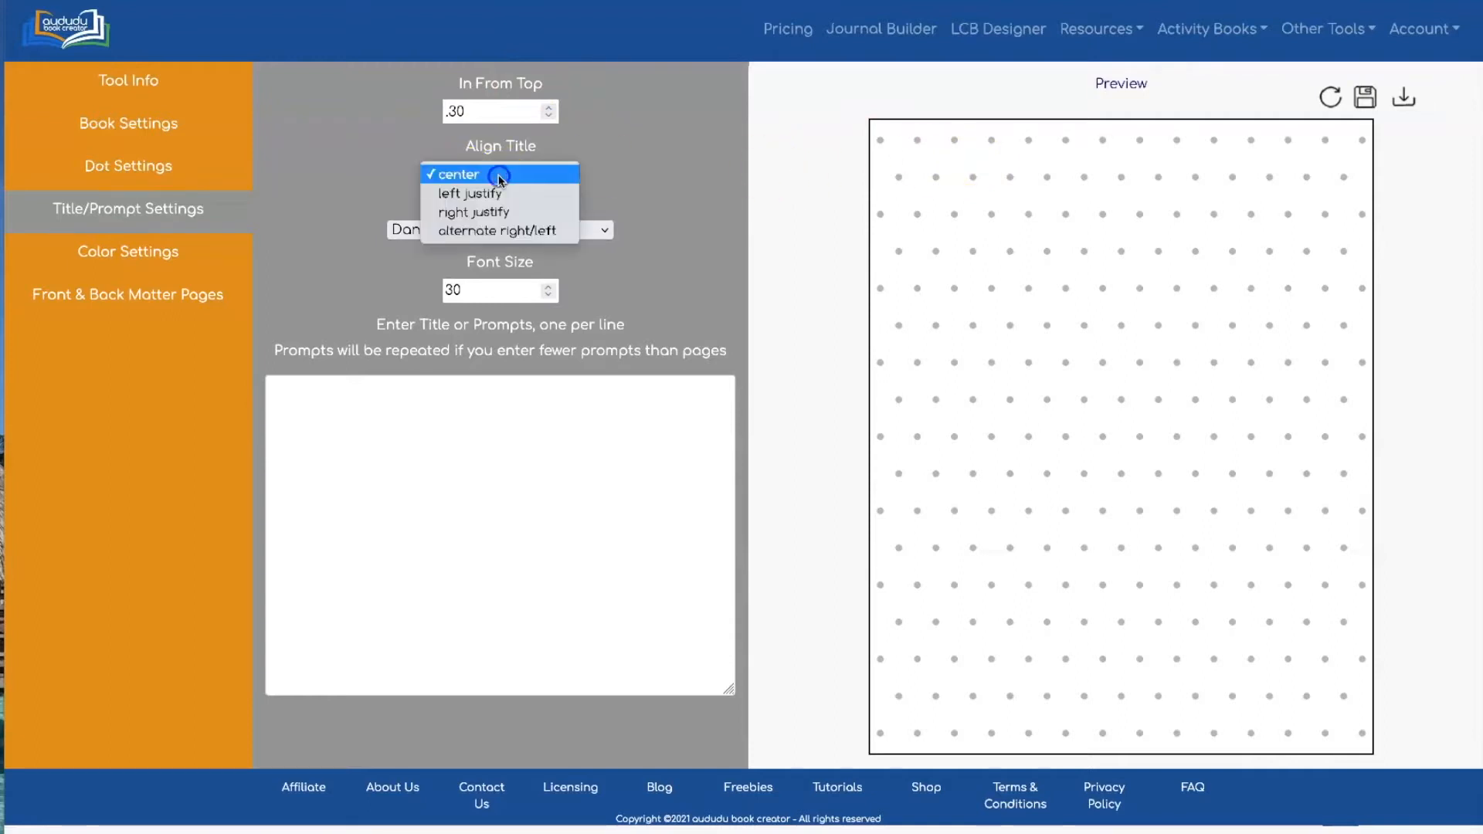
left_click(495, 172)
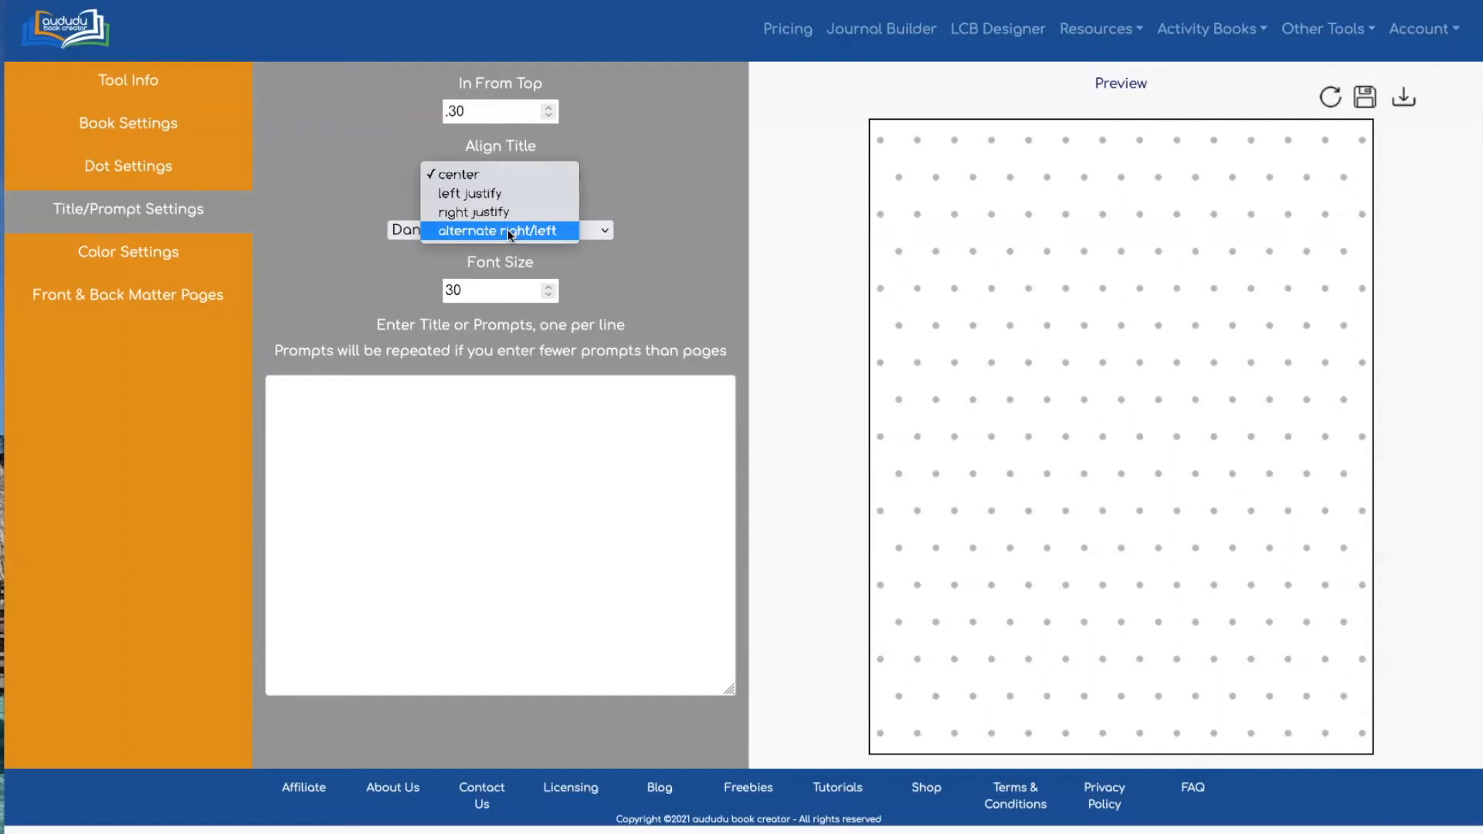
left_click(626, 255)
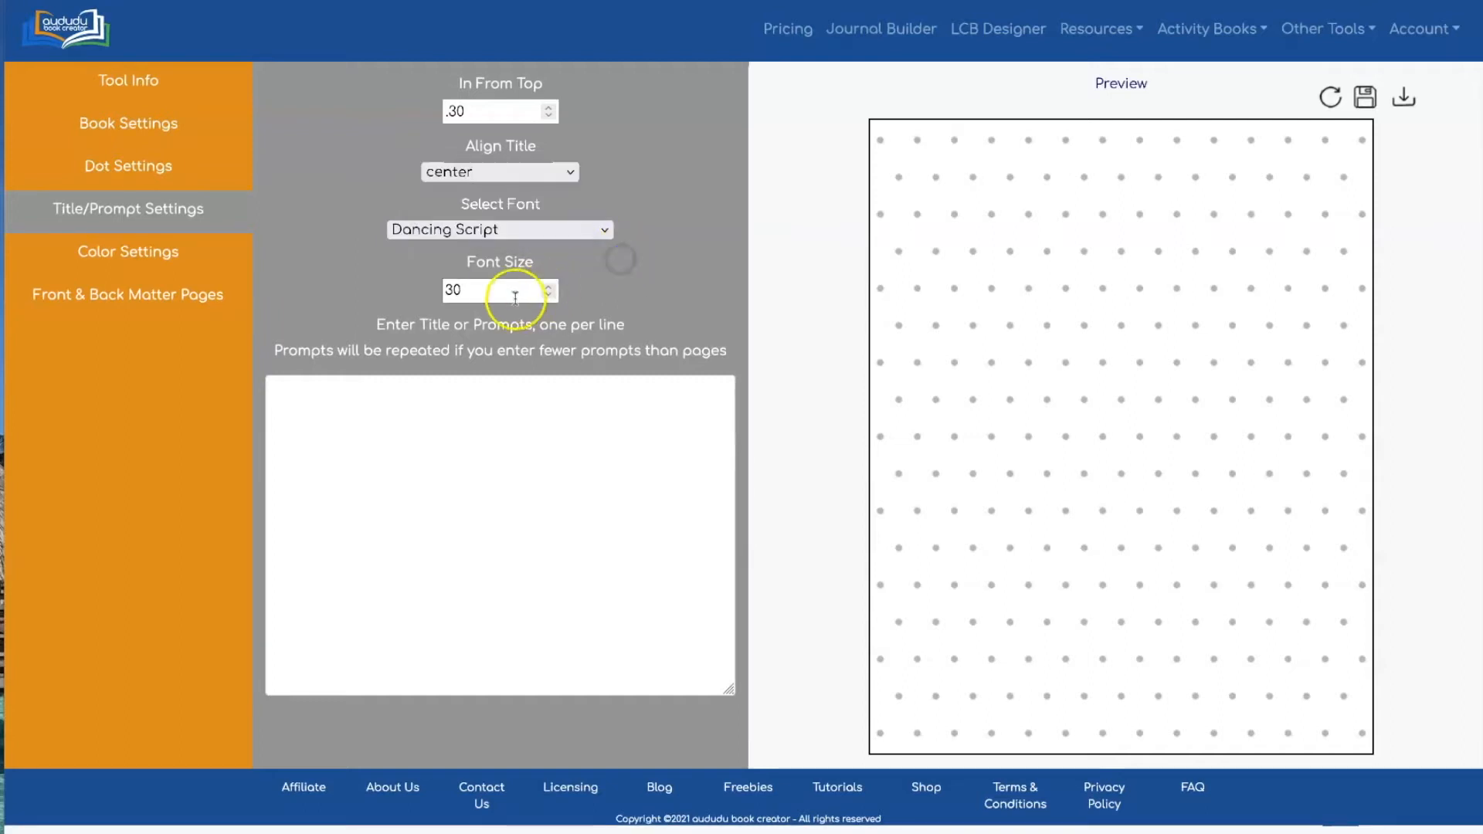
left_click(508, 228)
scroll(494, 312, "down", 1)
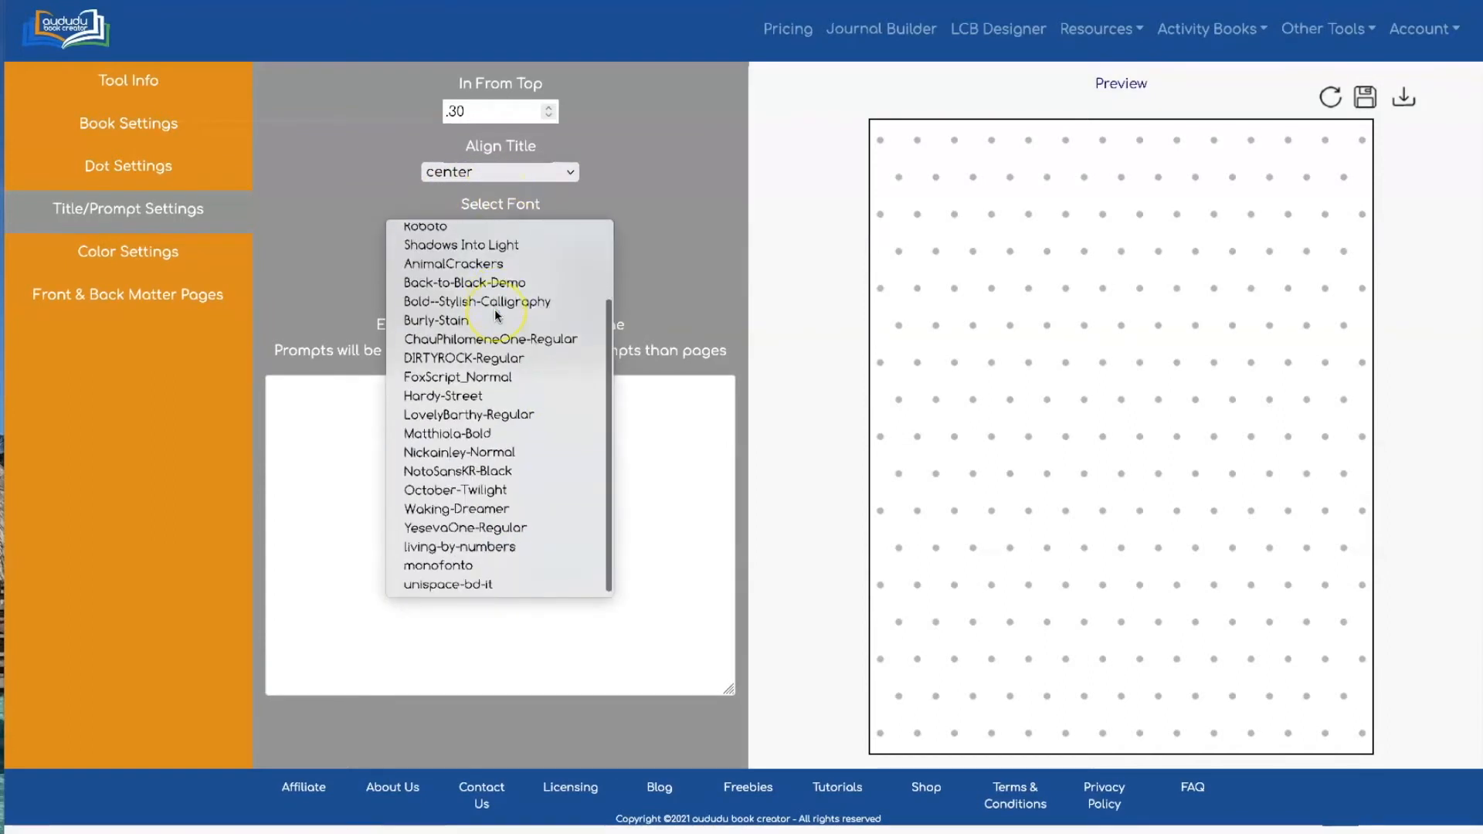
scroll(494, 309, "up", 1)
left_click(698, 197)
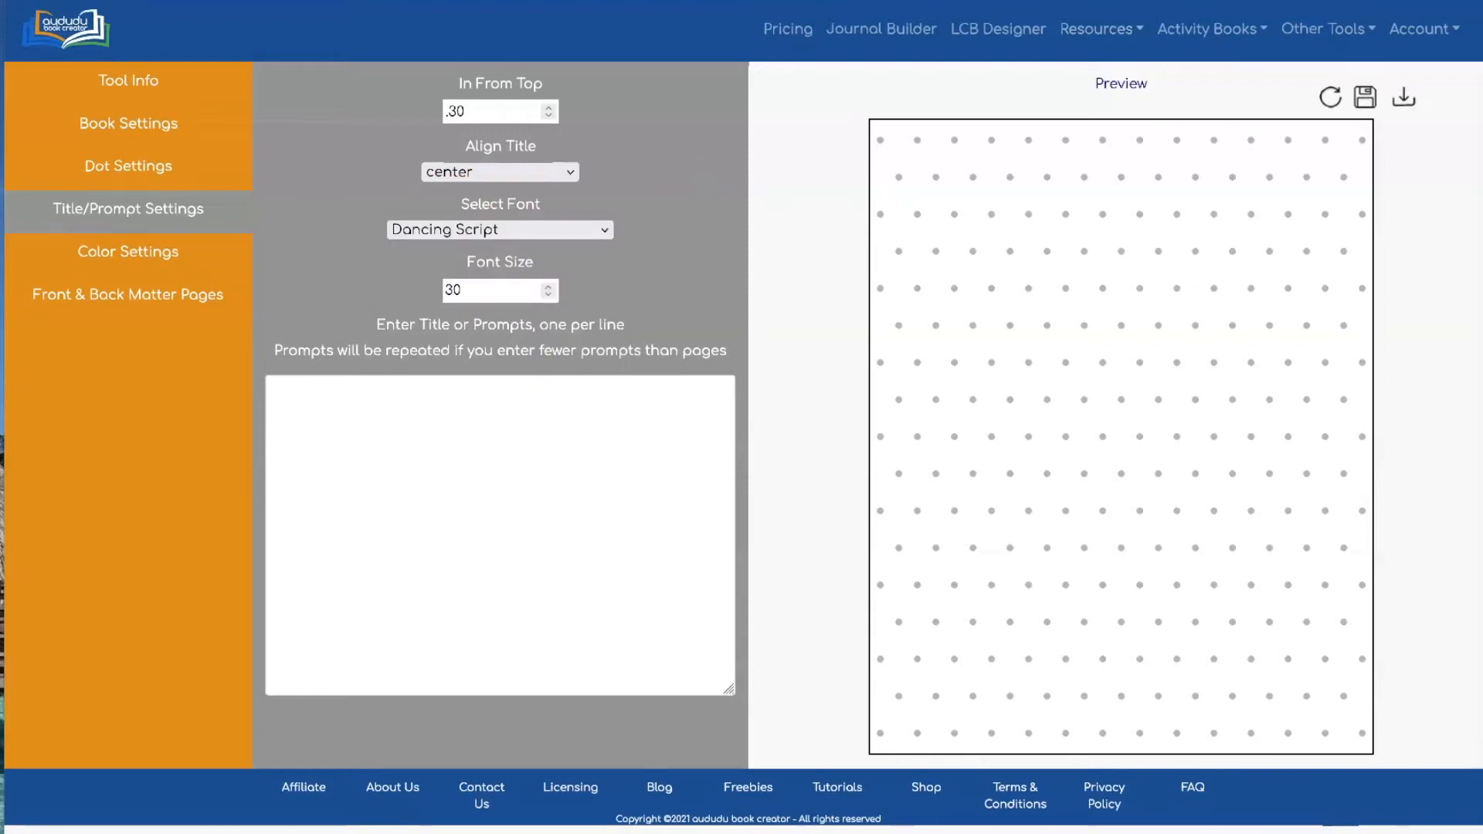
left_click(1424, 31)
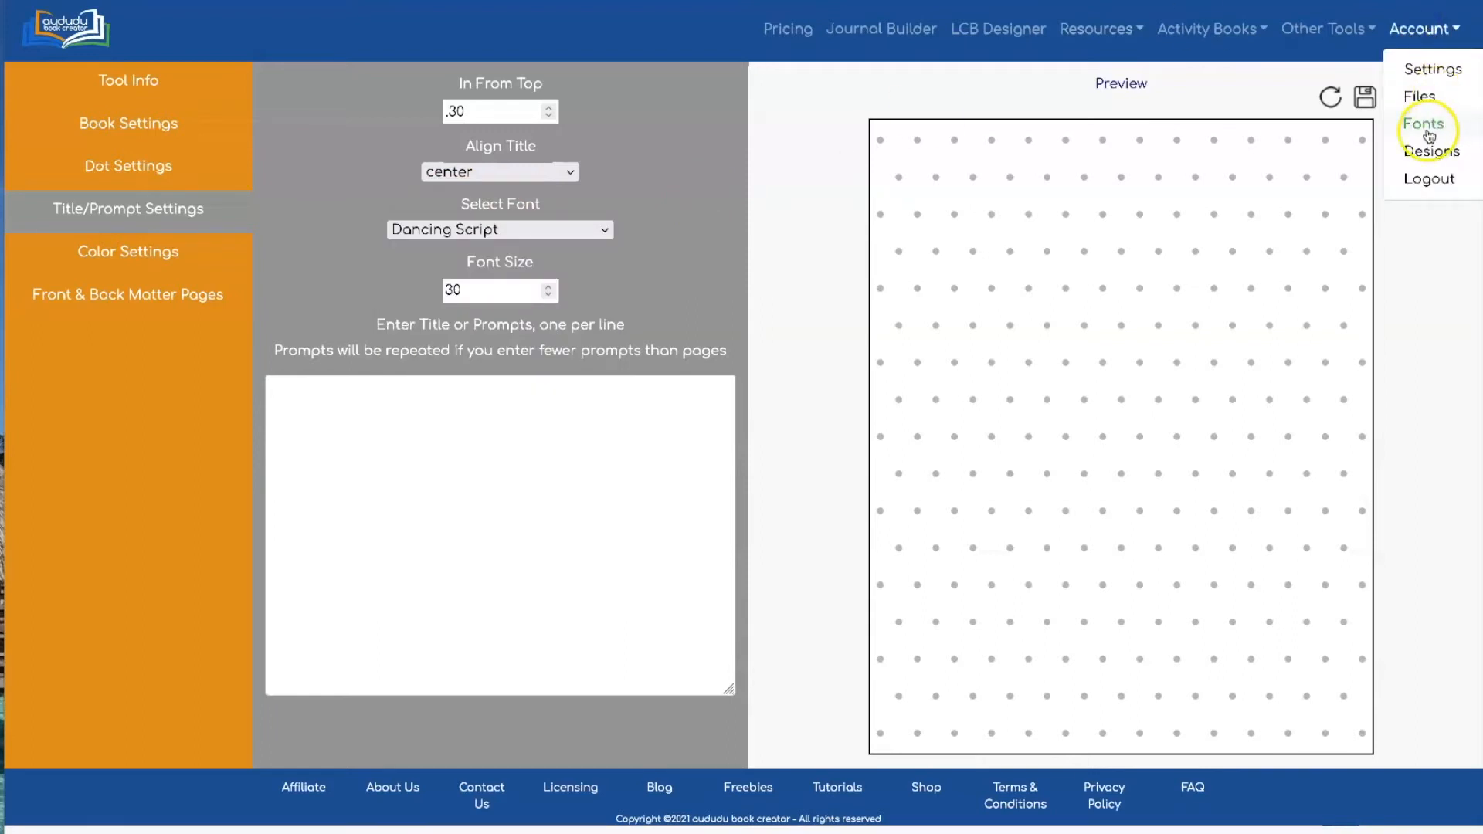
left_click(649, 193)
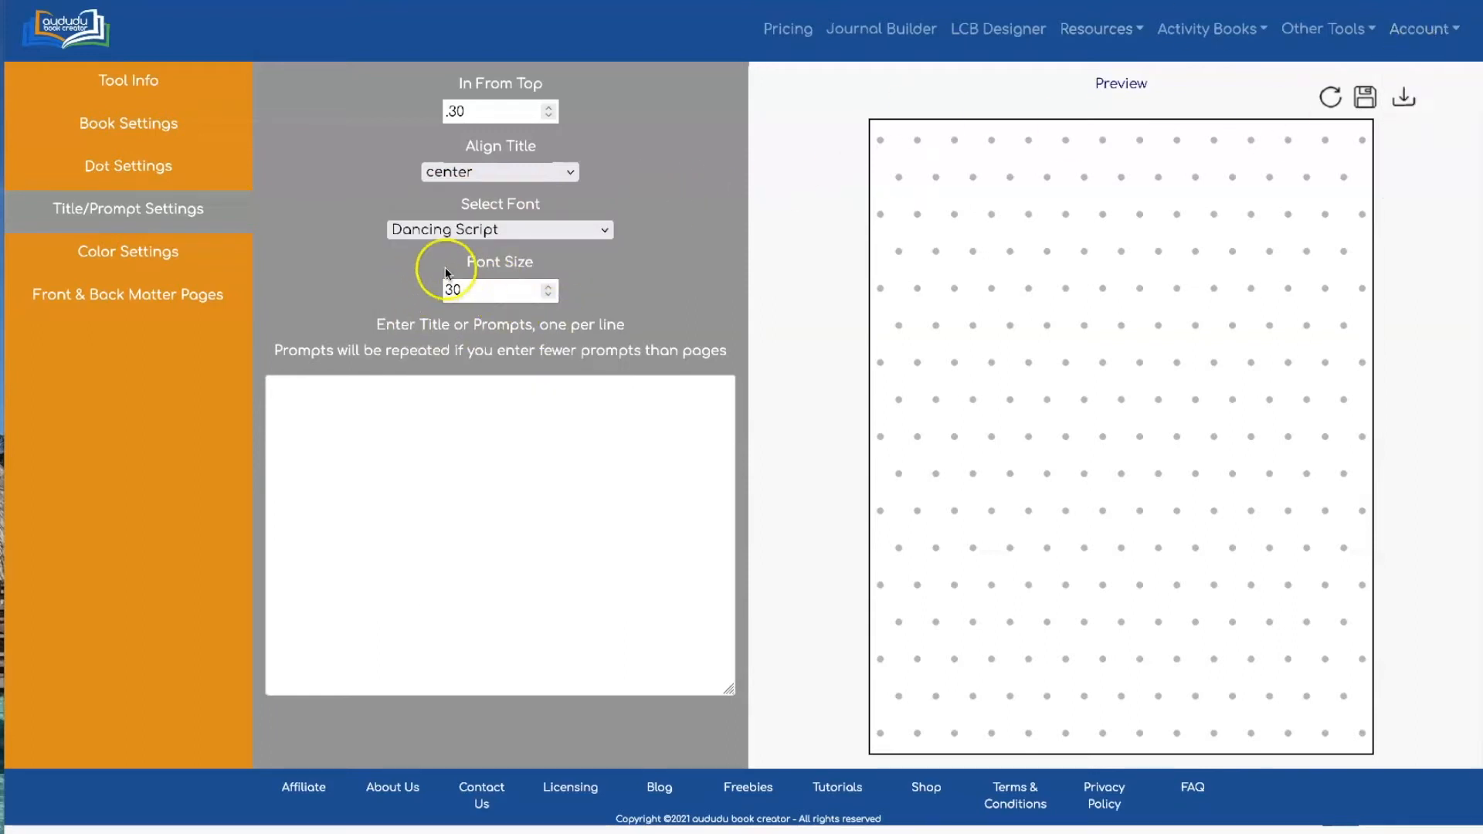
Step: Enter "My Great Title" as the page title and refresh the preview
left_click(389, 404)
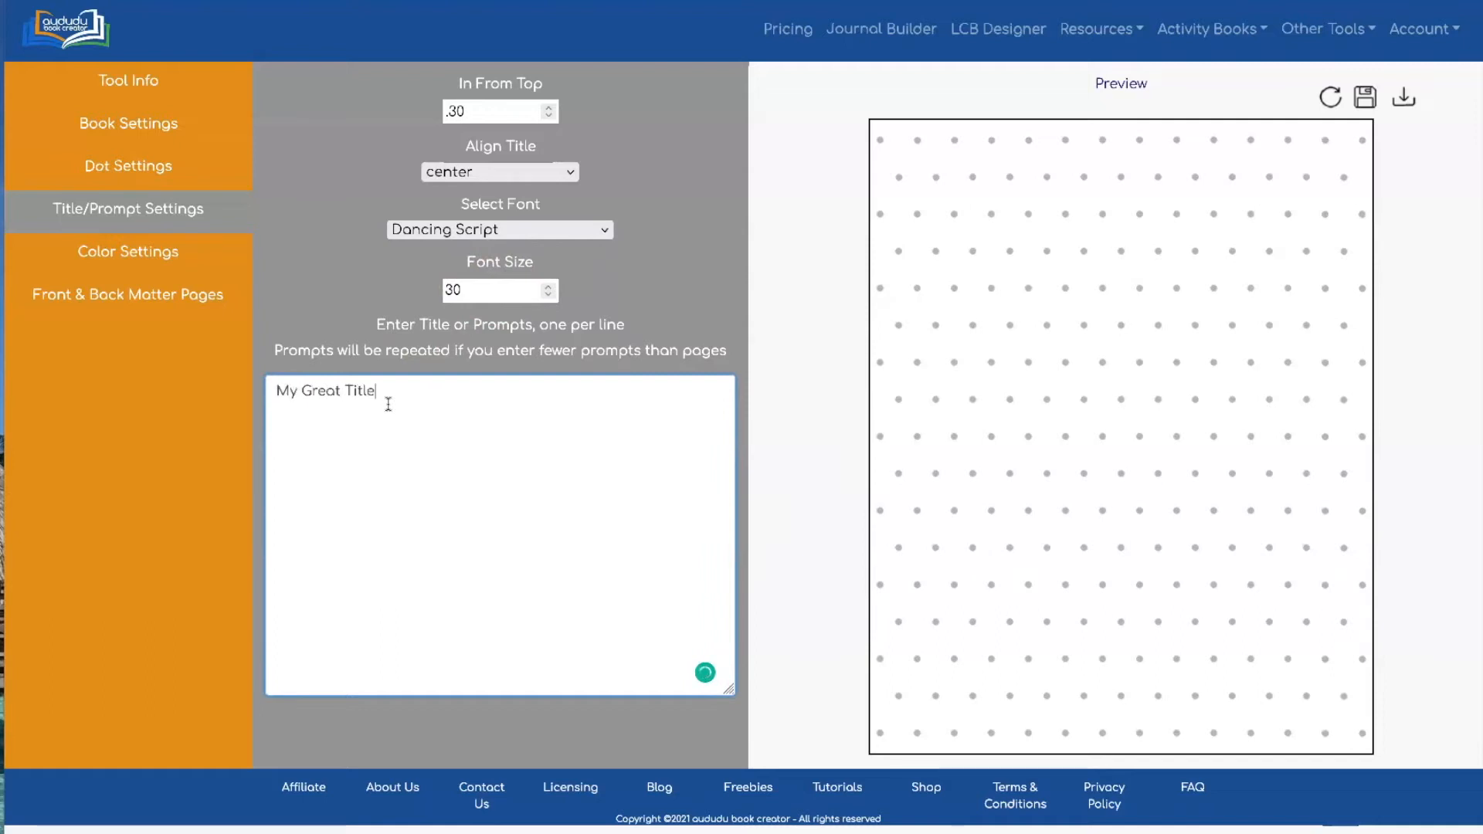
left_click(695, 163)
left_click(1331, 99)
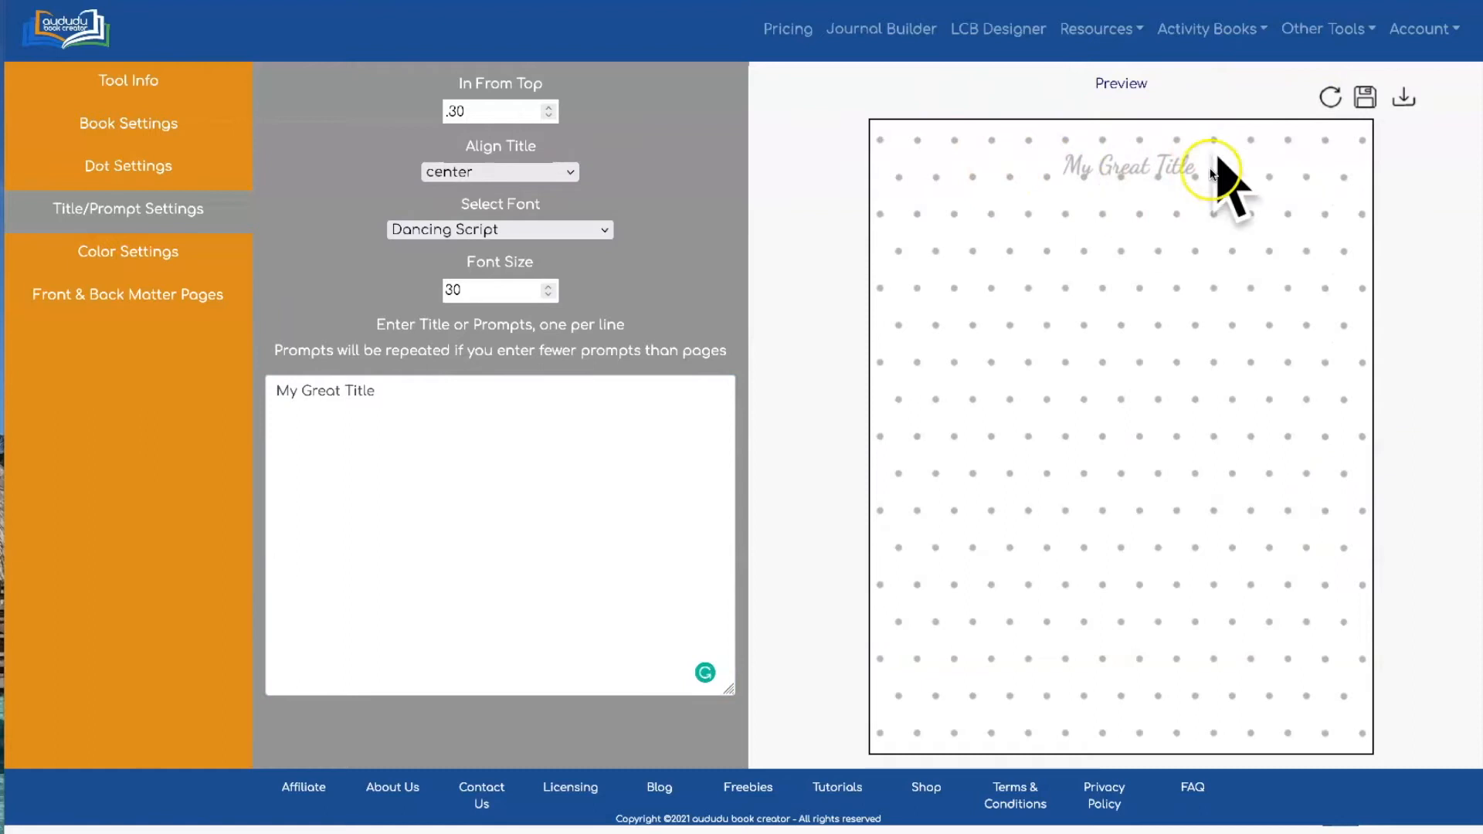
Step: Reduce the dot fill to 88% of the page to leave room for the title
left_click(139, 167)
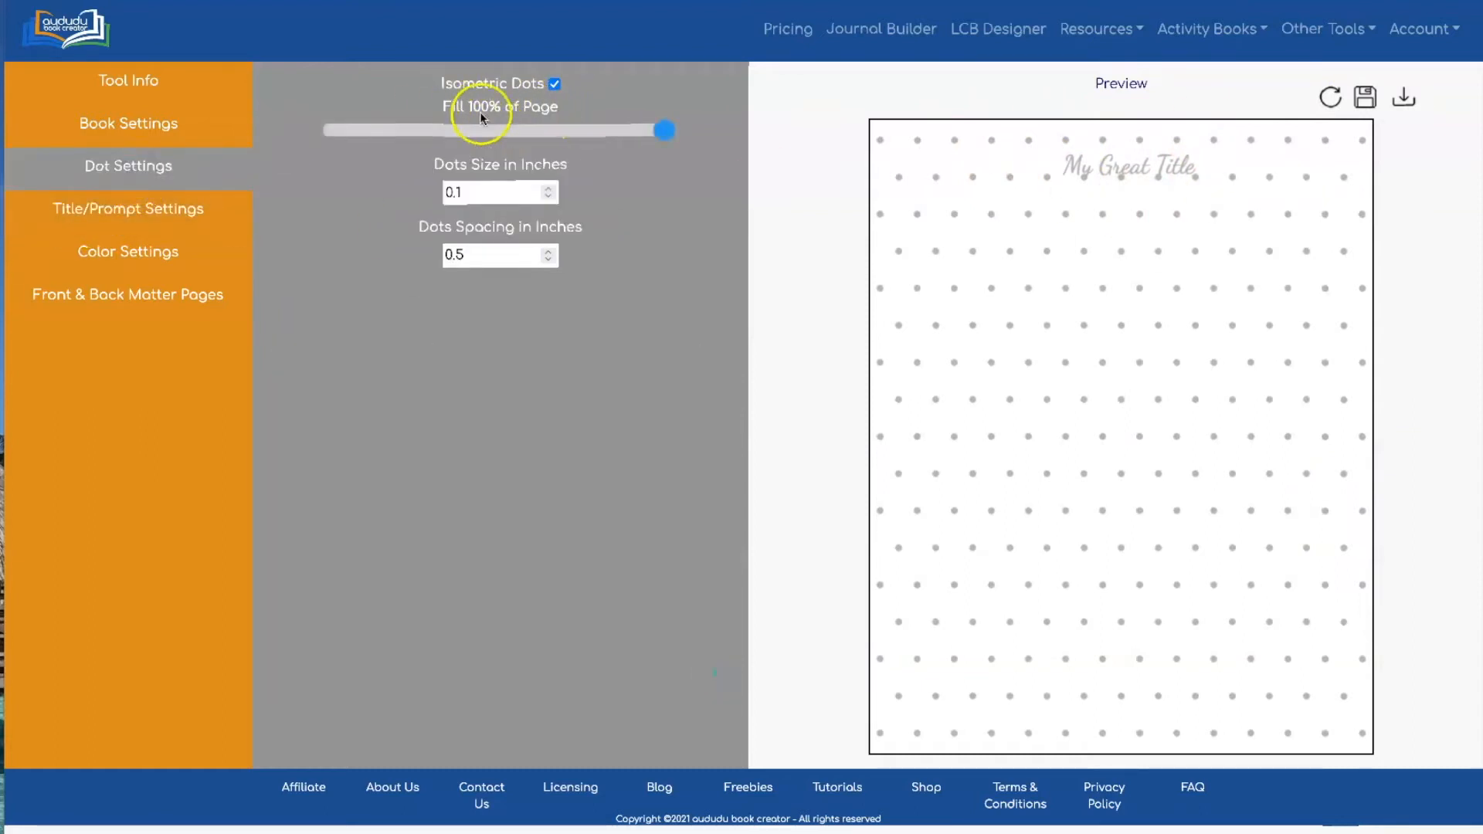
left_click(655, 131)
left_click_drag(655, 133, 626, 136)
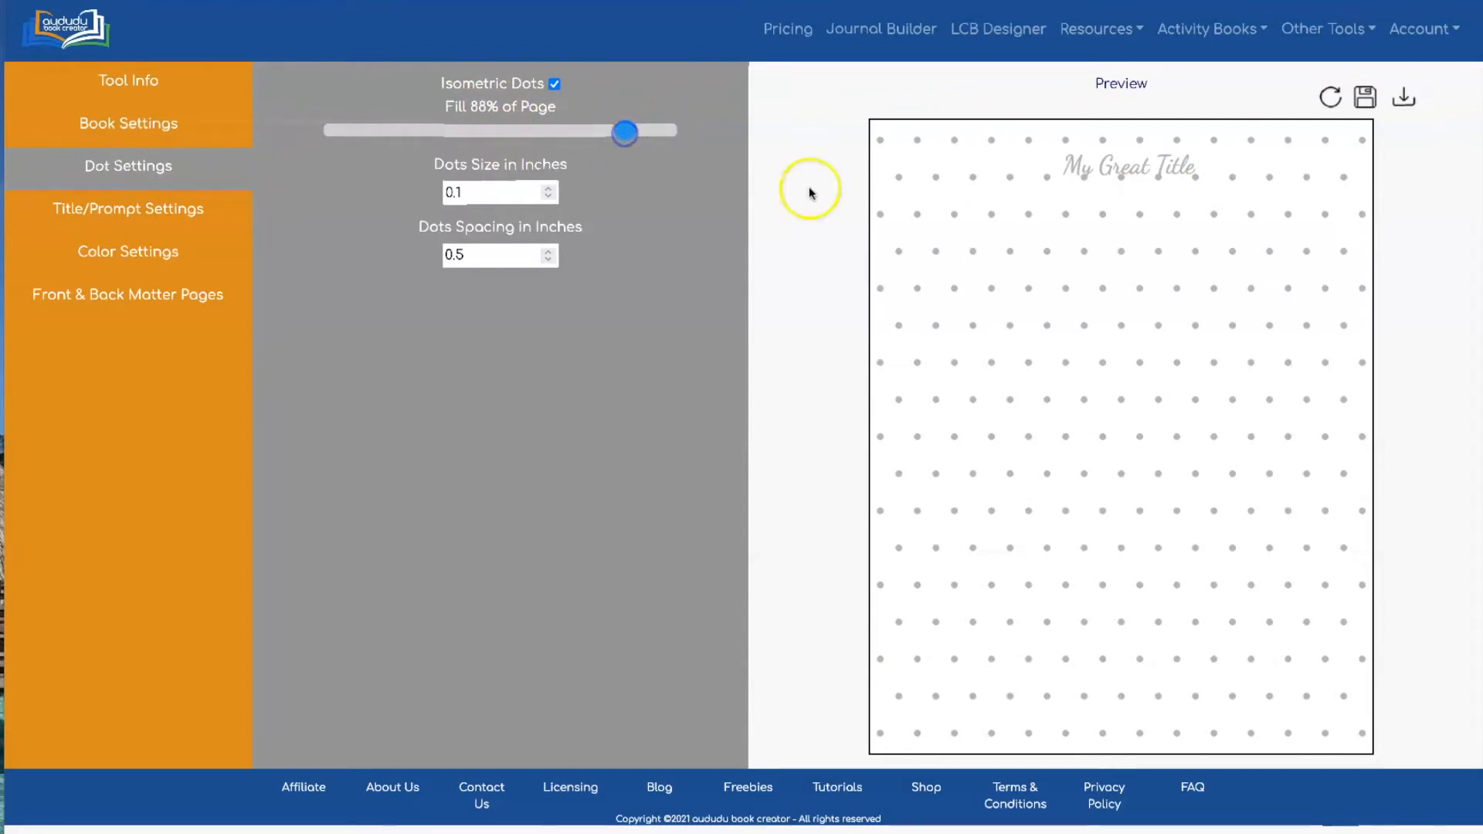
Step: Turn off isometric dots, set dot size to 0.02 and spacing to 0.05 inches, and refresh the preview
left_click(553, 82)
double_click(465, 193)
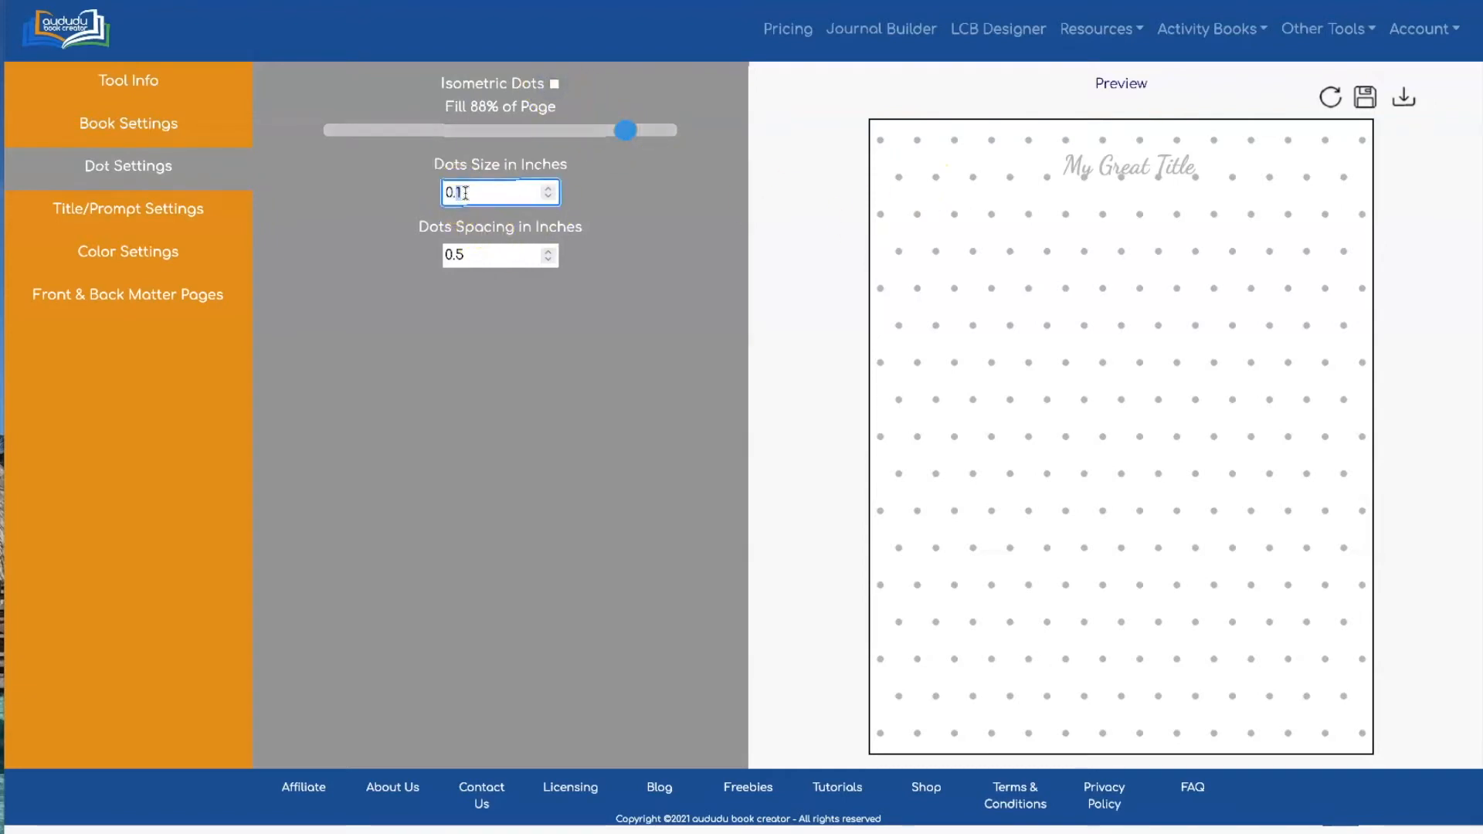
type("02")
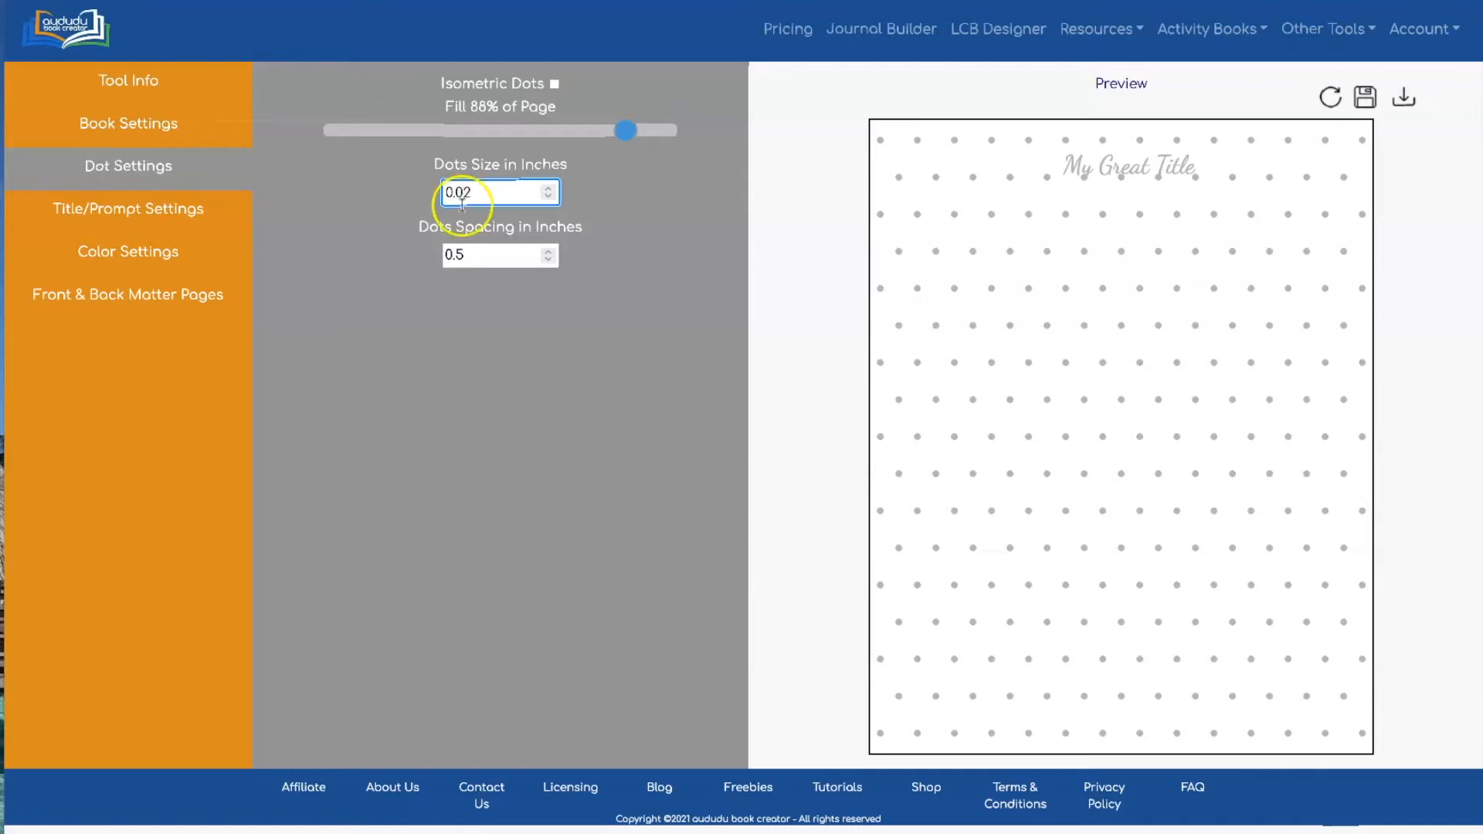
left_click(458, 254)
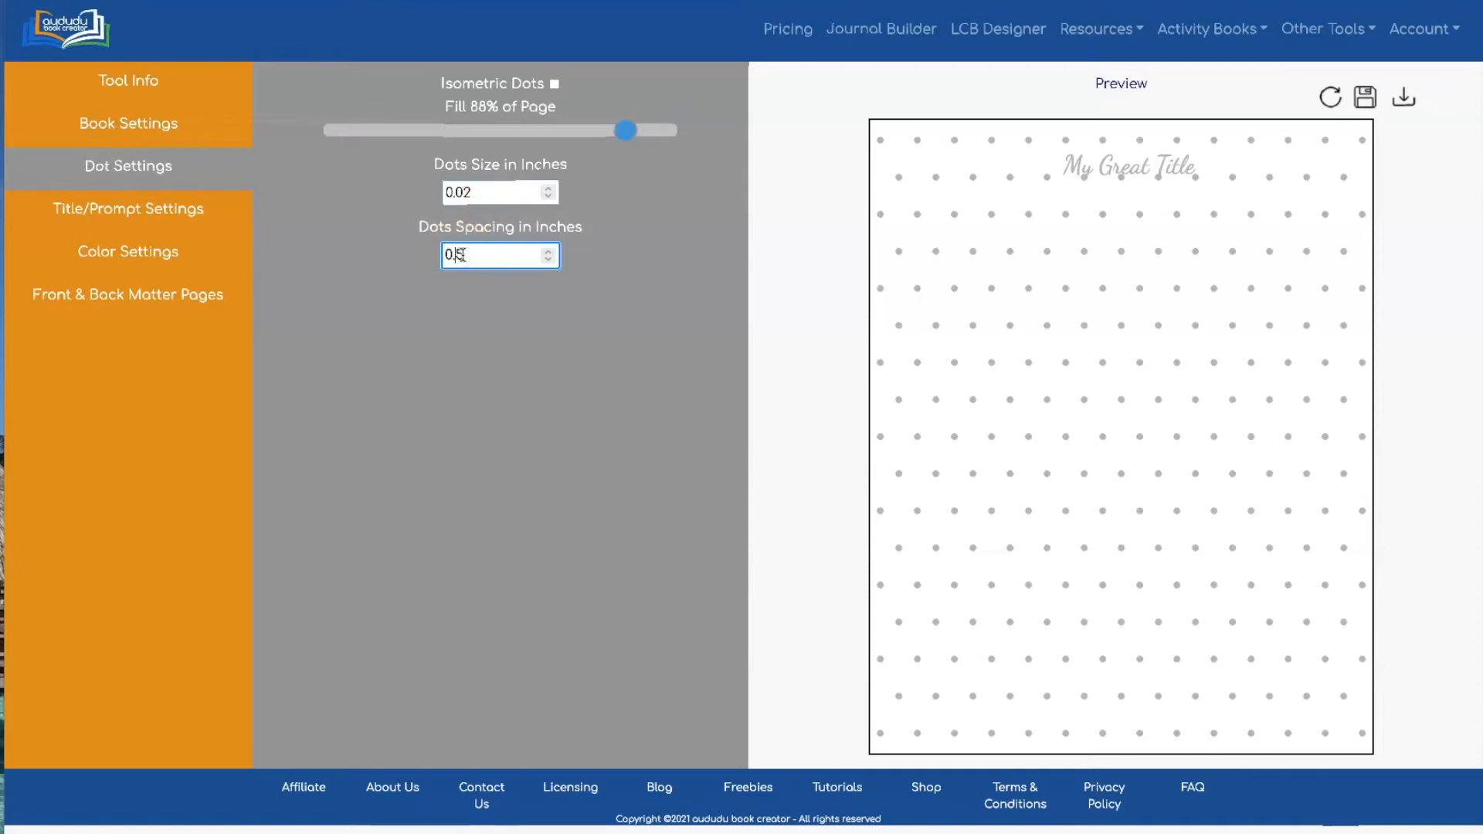
type("0")
left_click(665, 222)
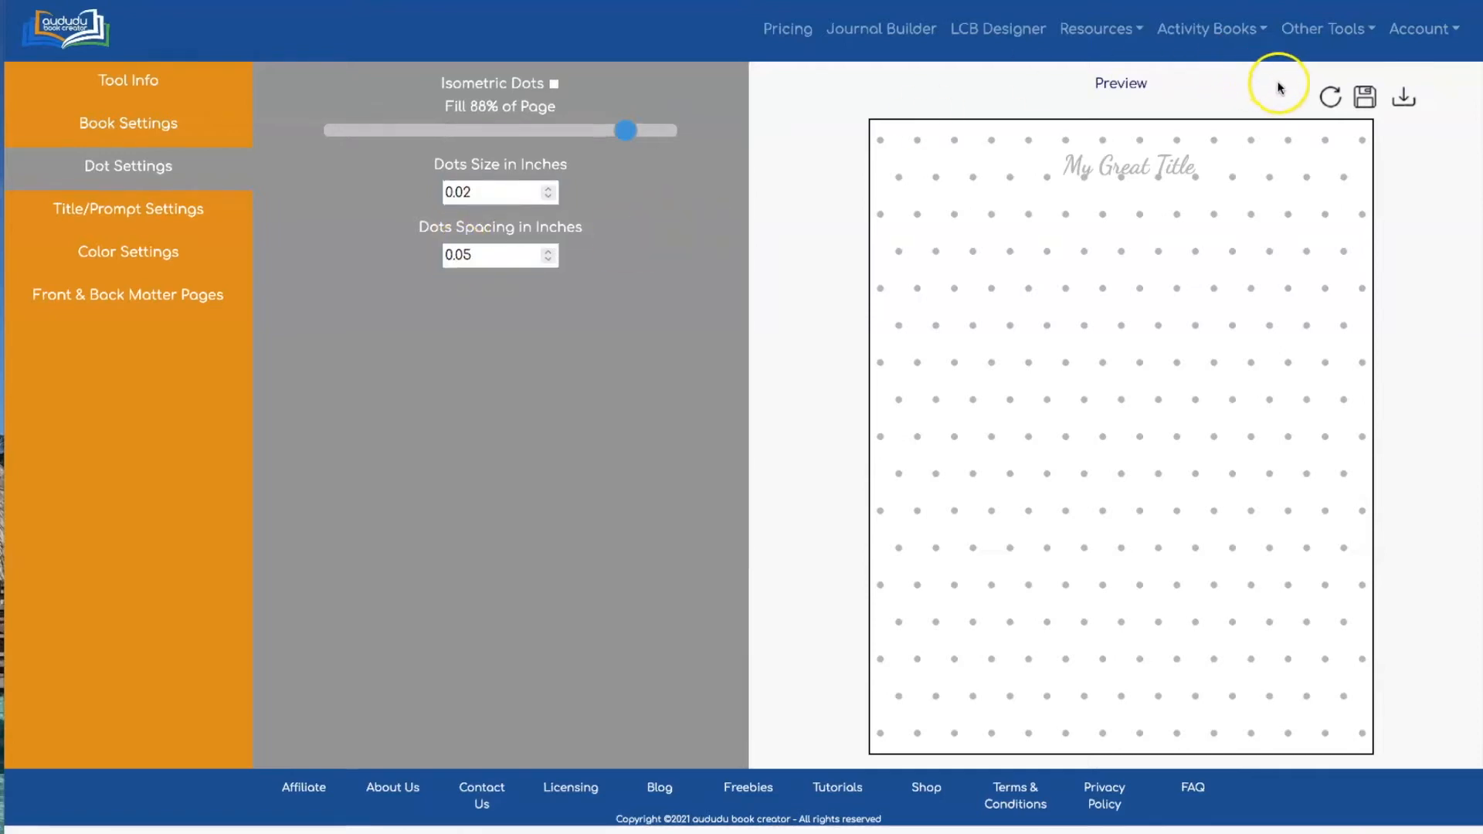
left_click(1329, 98)
left_click(1329, 96)
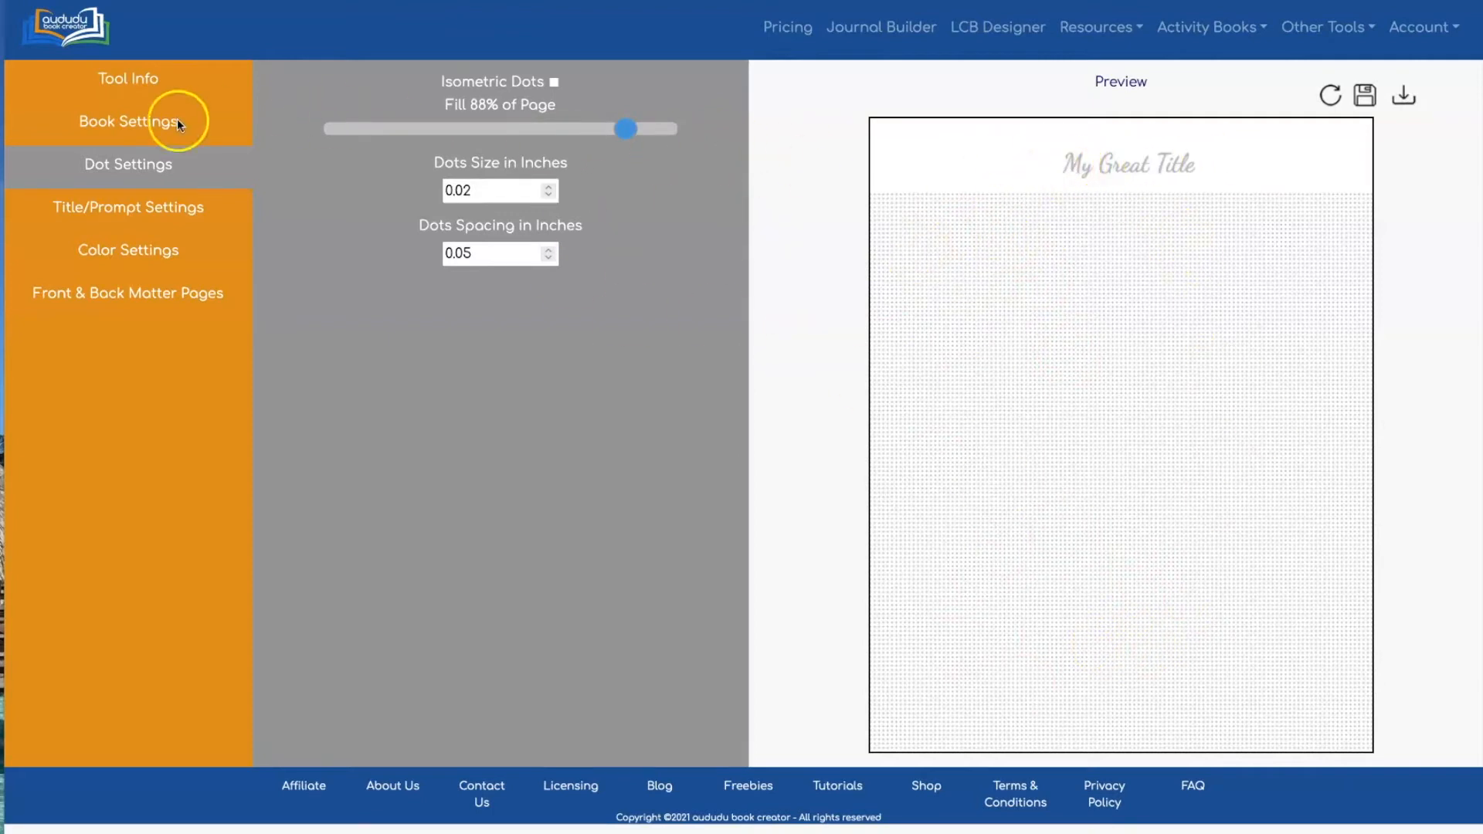
Step: Turn off full bleed in the book settings and refresh the preview
left_click(109, 122)
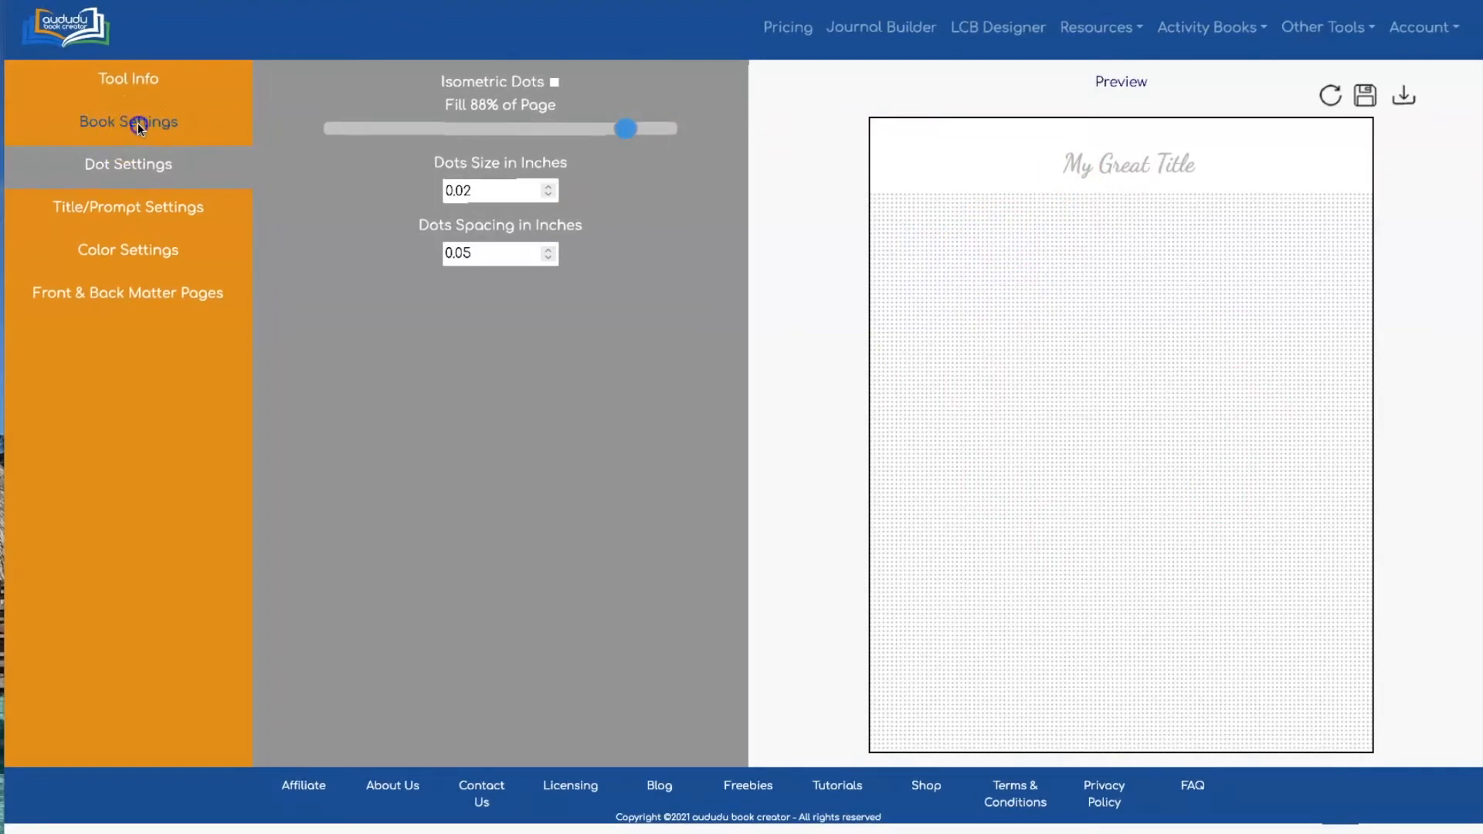
left_click(137, 124)
left_click(501, 228)
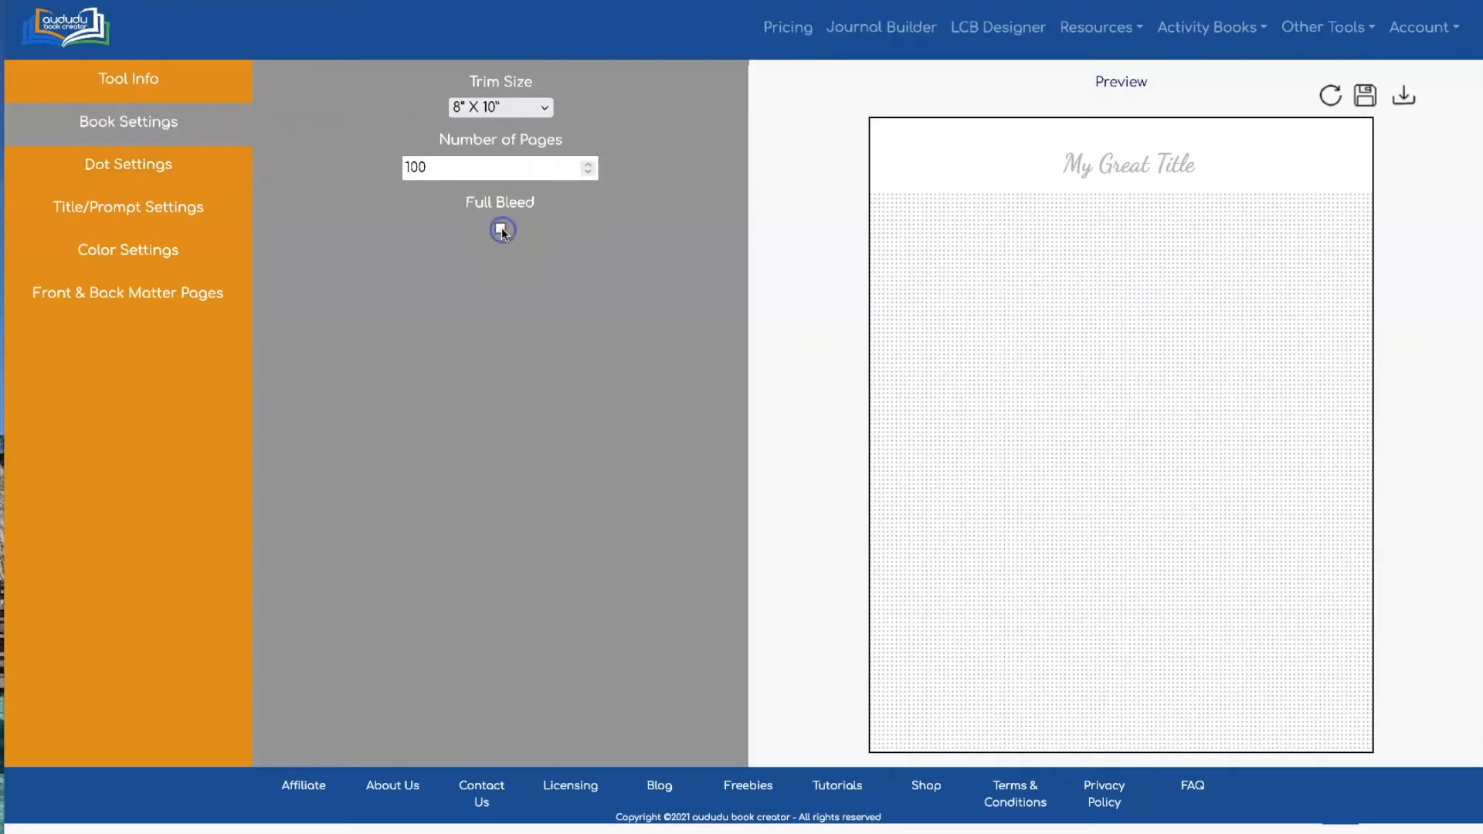
left_click(1329, 95)
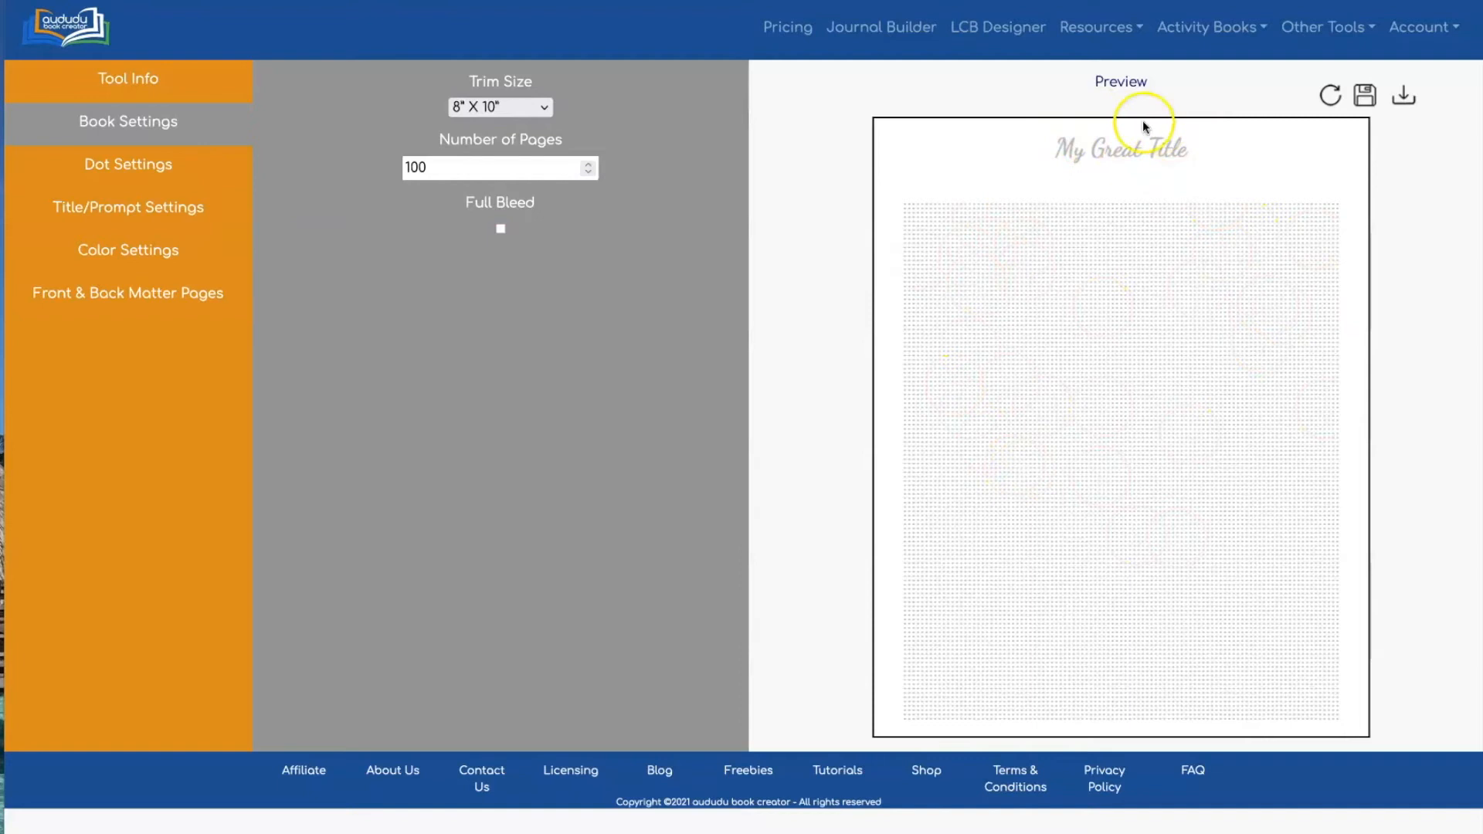
Step: Switch the color type from grayscale to Color and choose light blue C5E0FF as the background color
left_click(98, 258)
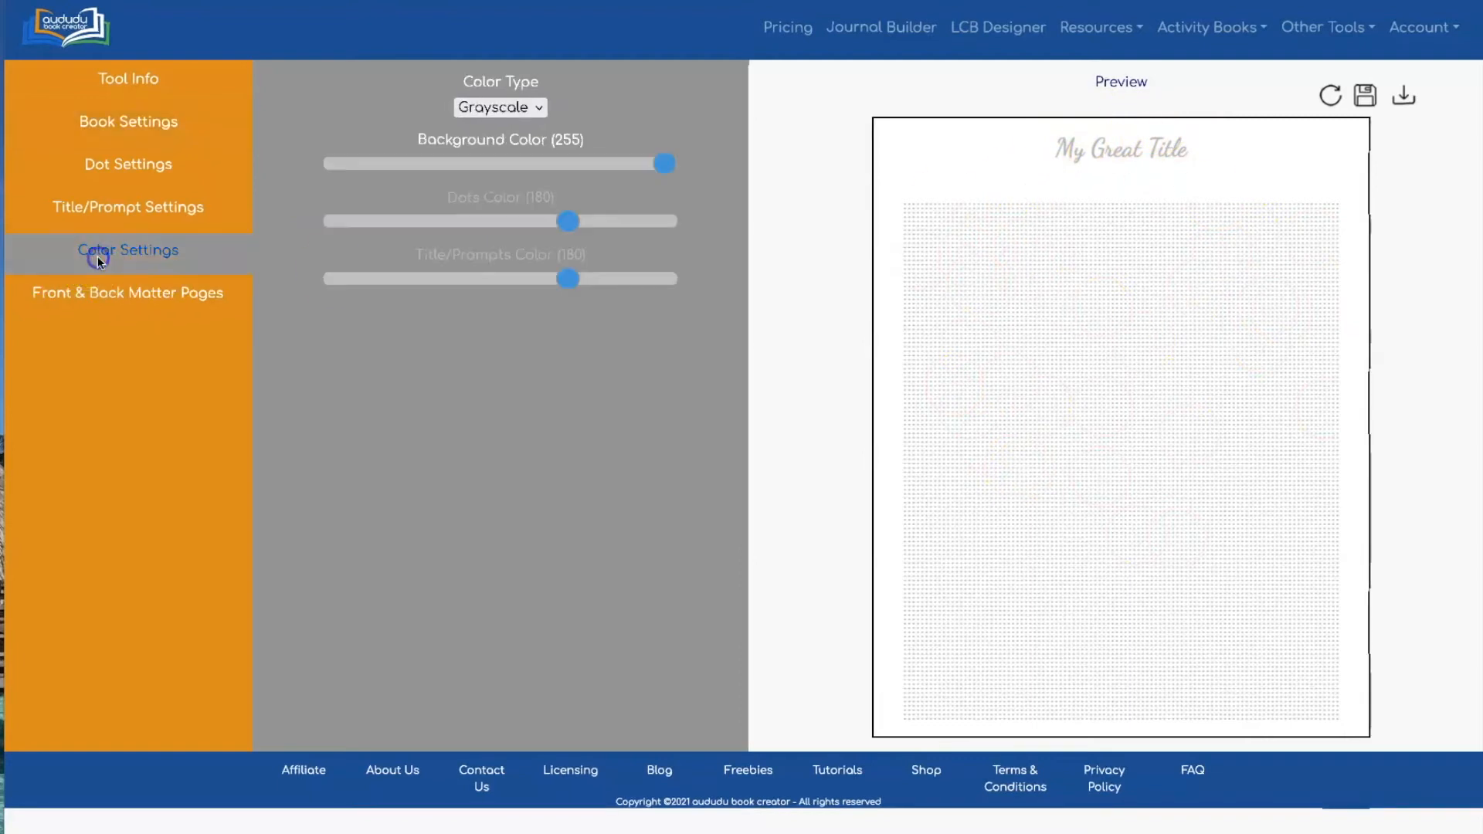
left_click(532, 105)
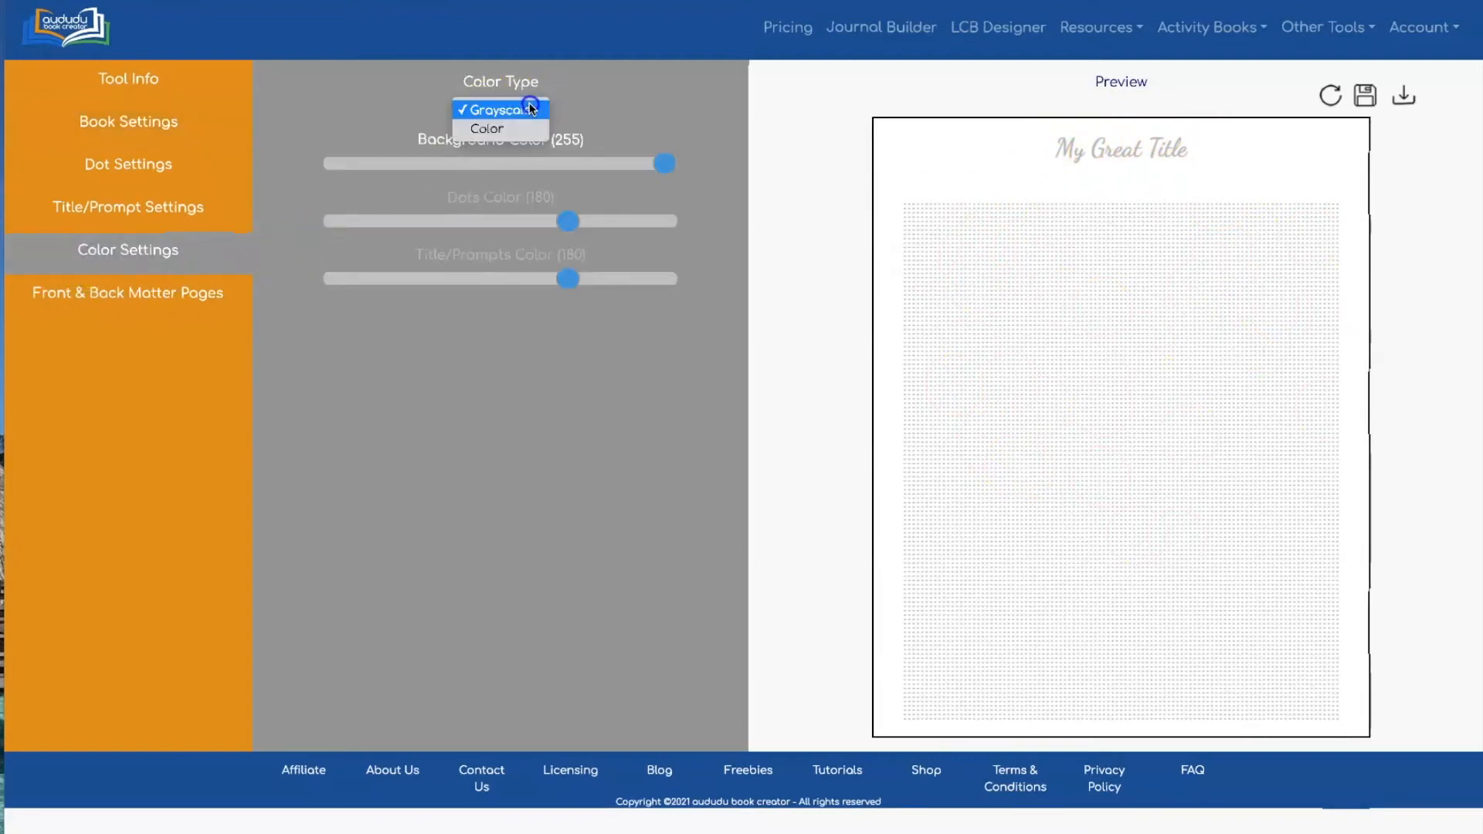
left_click(531, 128)
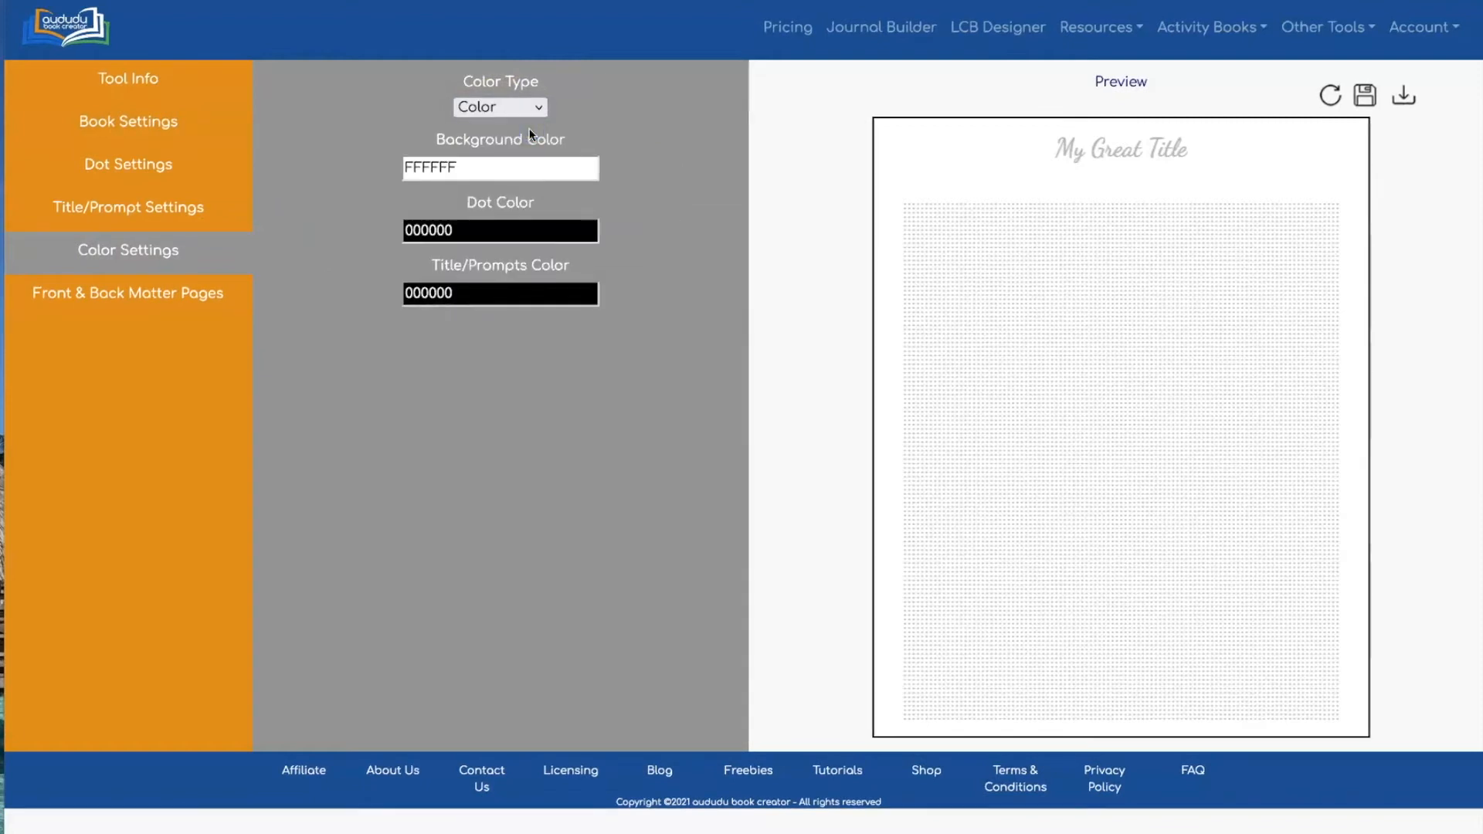
left_click(406, 169)
left_click(650, 164)
left_click(538, 167)
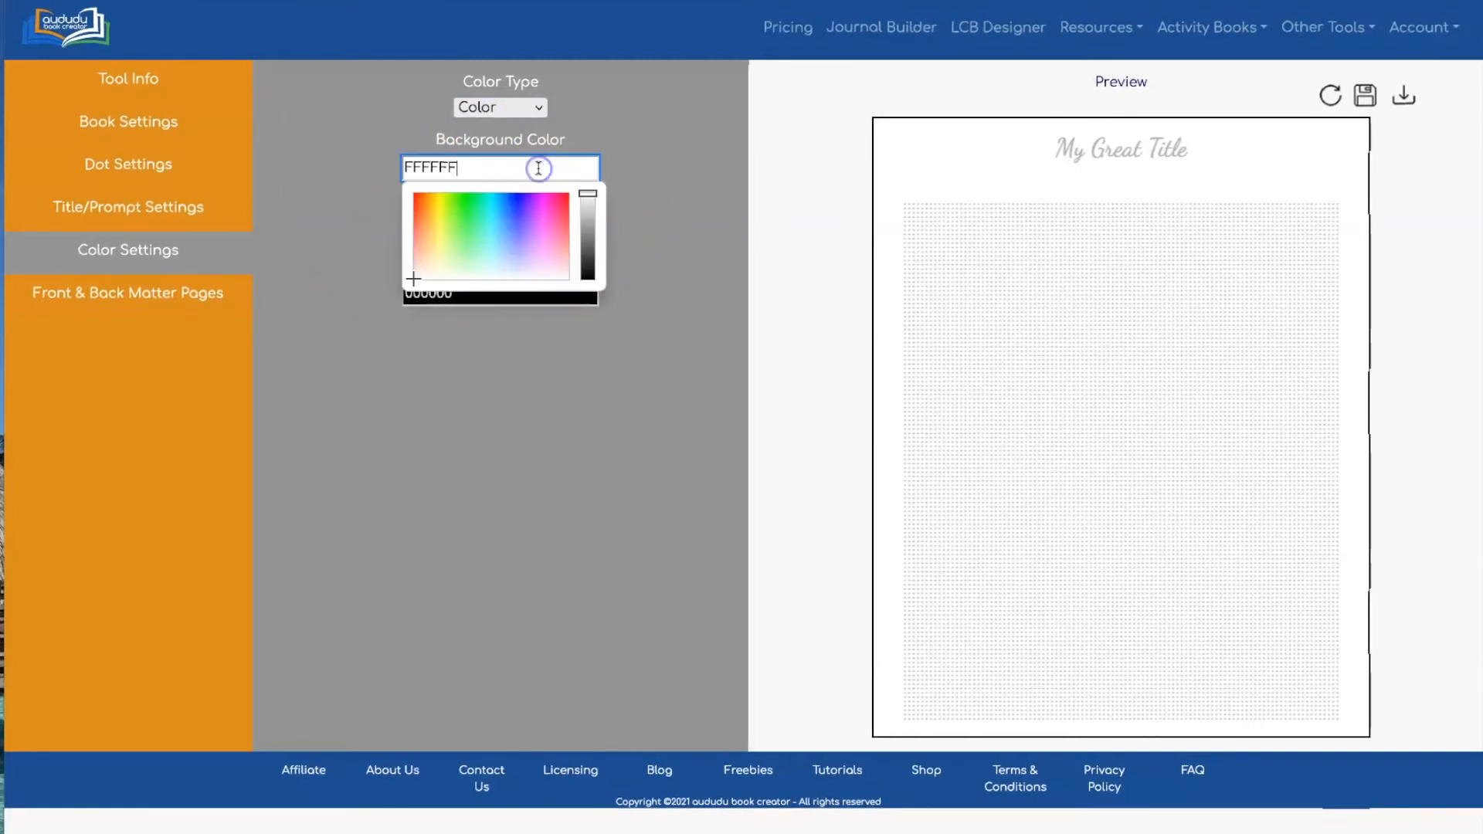
left_click(503, 258)
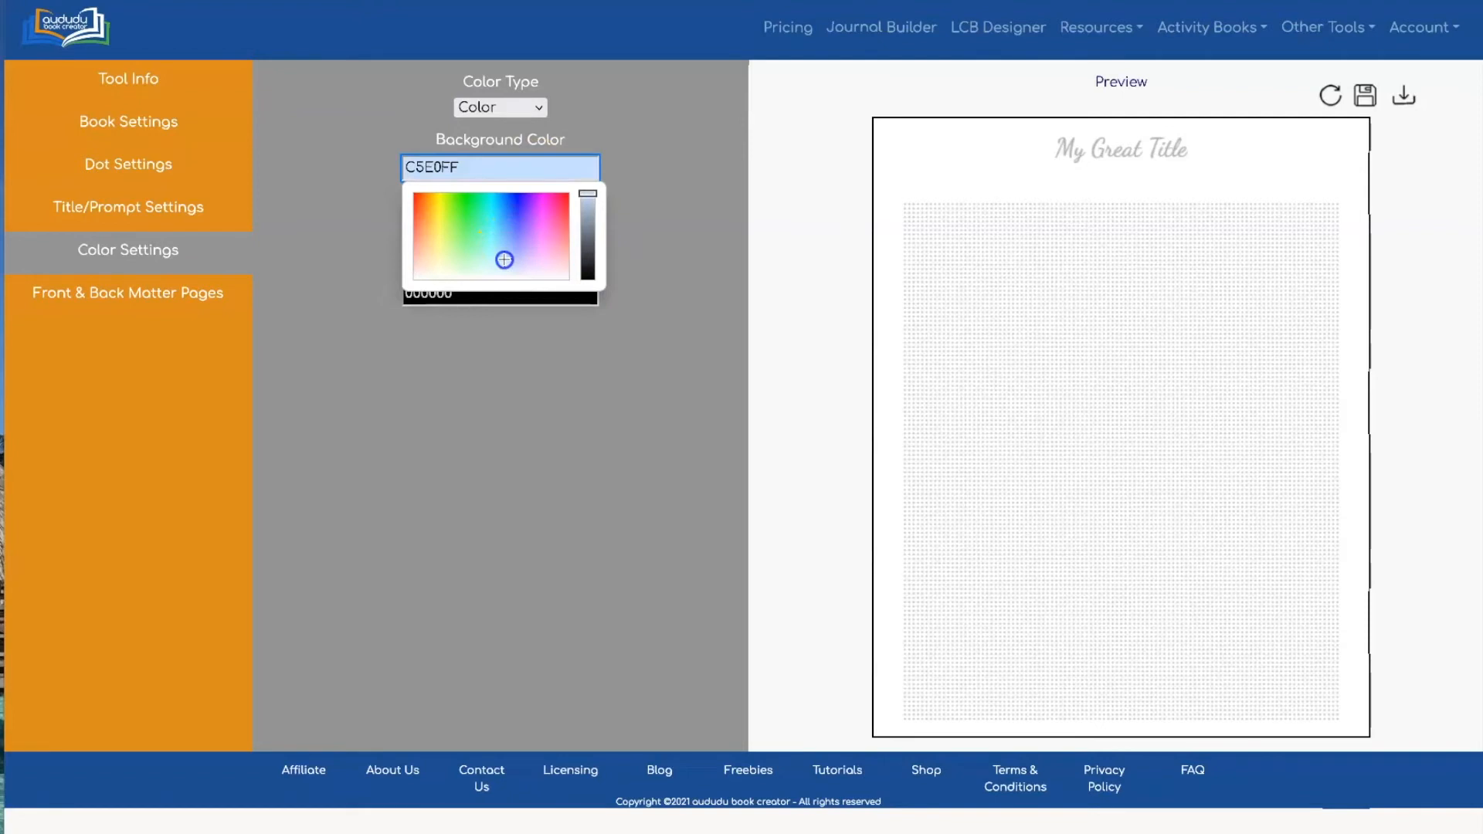
left_click(667, 197)
Step: Set the dot color to medium blue 6D6EFF
left_click(553, 232)
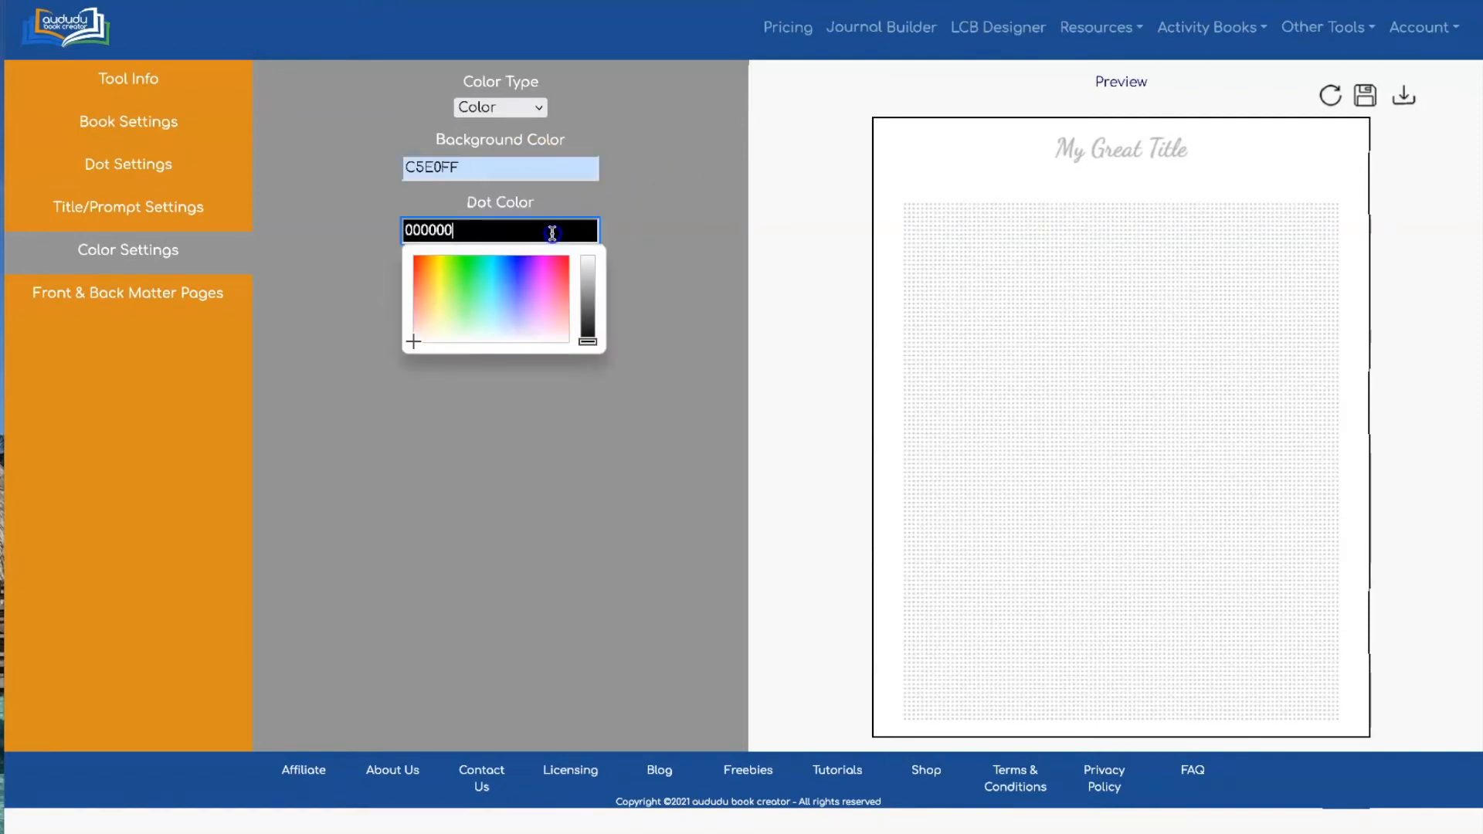
left_click(517, 292)
left_click(692, 248)
Step: Set the title/prompts color to dark blue 3530FF and refresh the preview
left_click(557, 297)
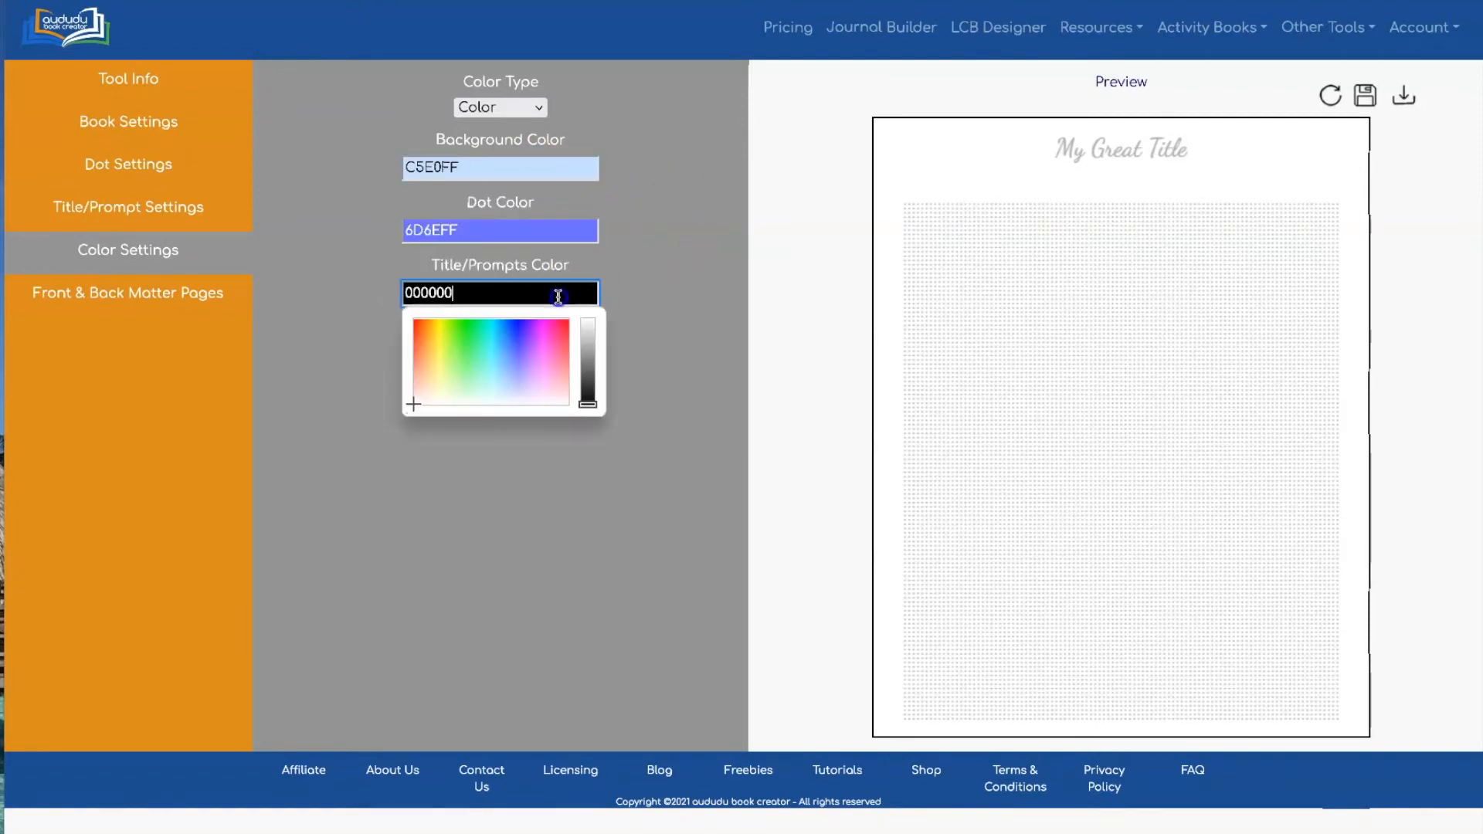
left_click(516, 340)
left_click(516, 331)
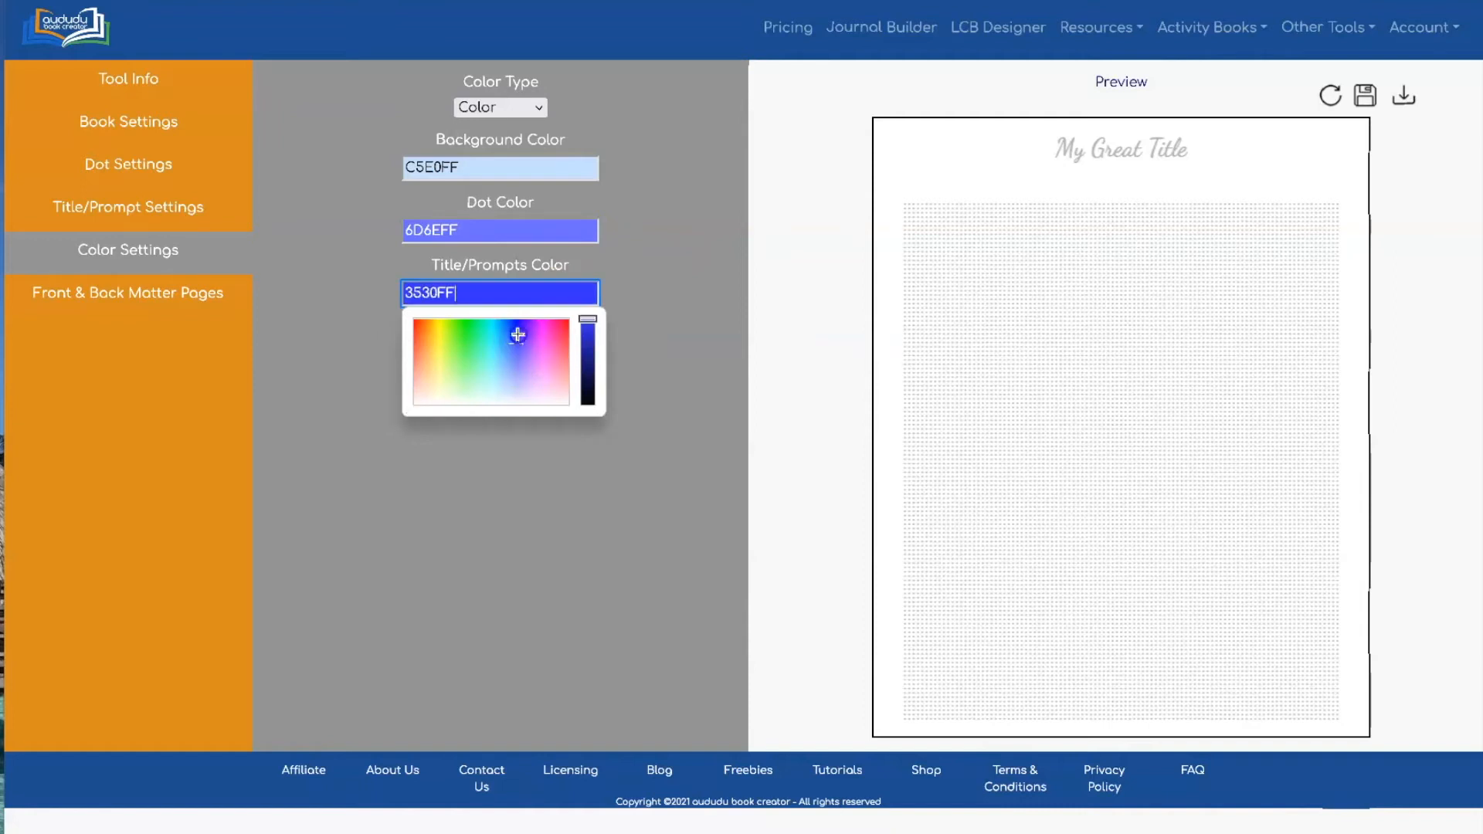
left_click(659, 231)
left_click(1344, 92)
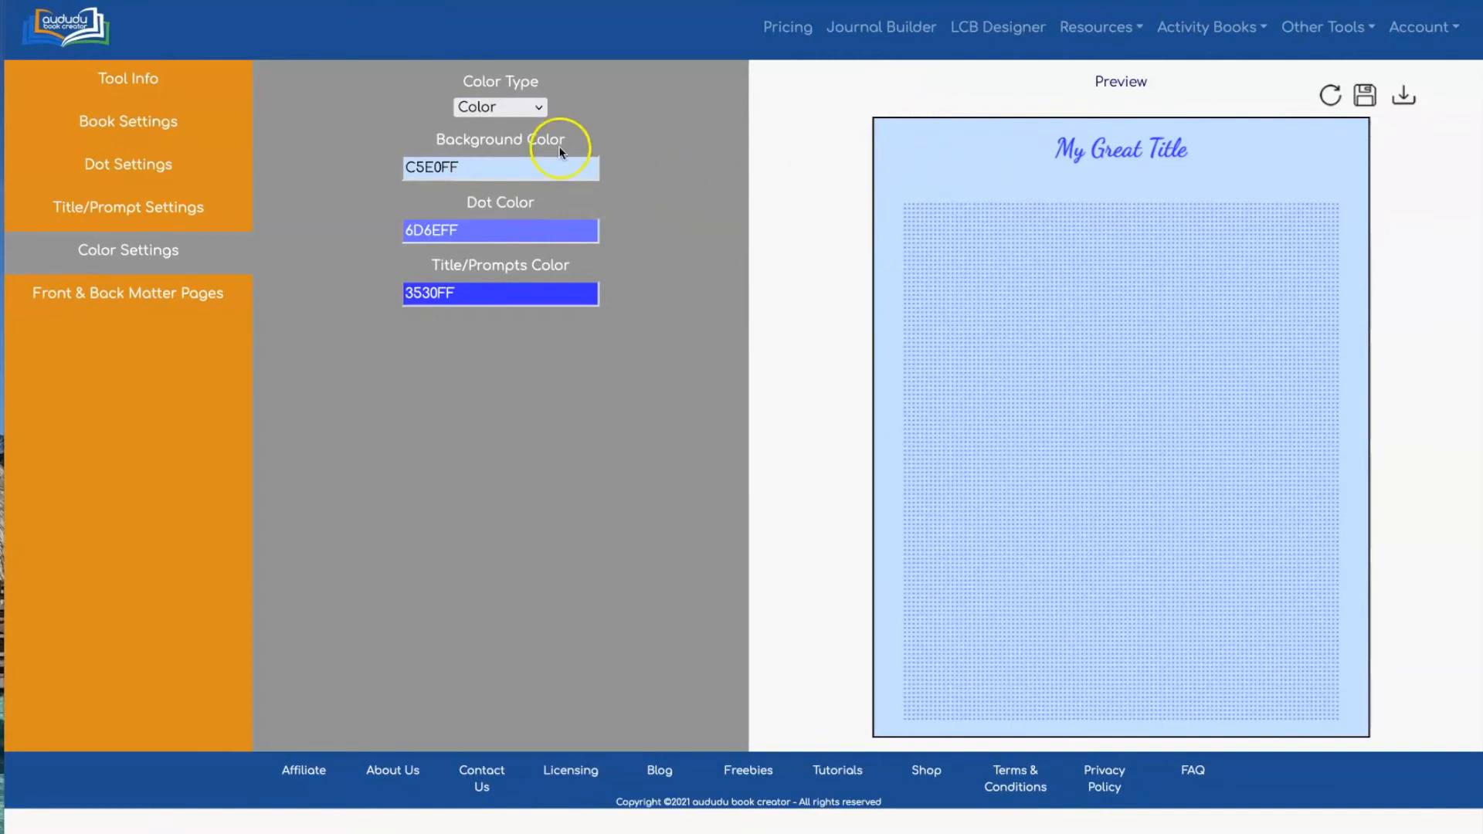
Step: Lighten the background color to DEEDFF and refresh the preview
left_click(560, 167)
left_click(503, 260)
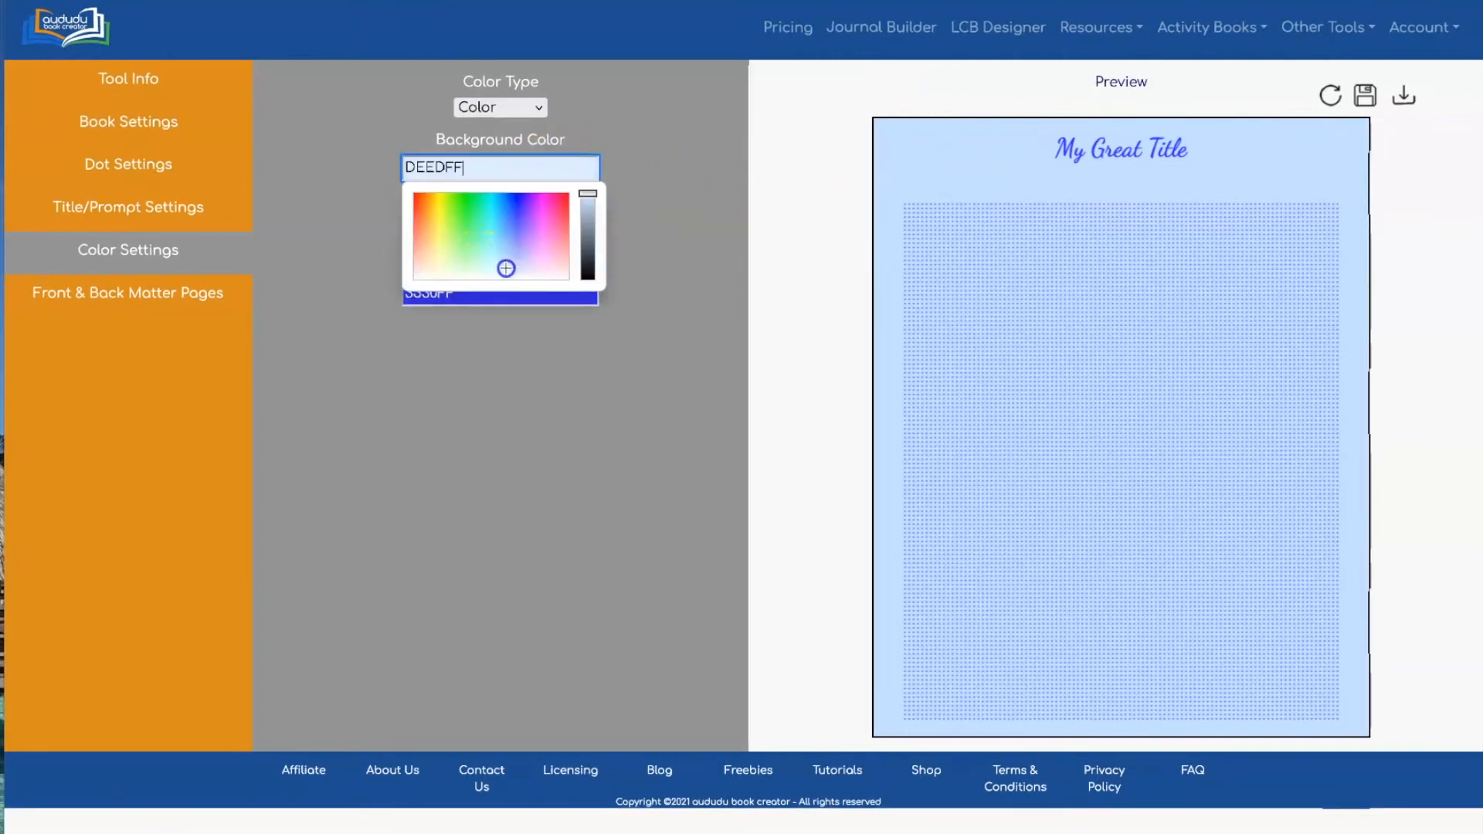
left_click(798, 127)
left_click(1329, 96)
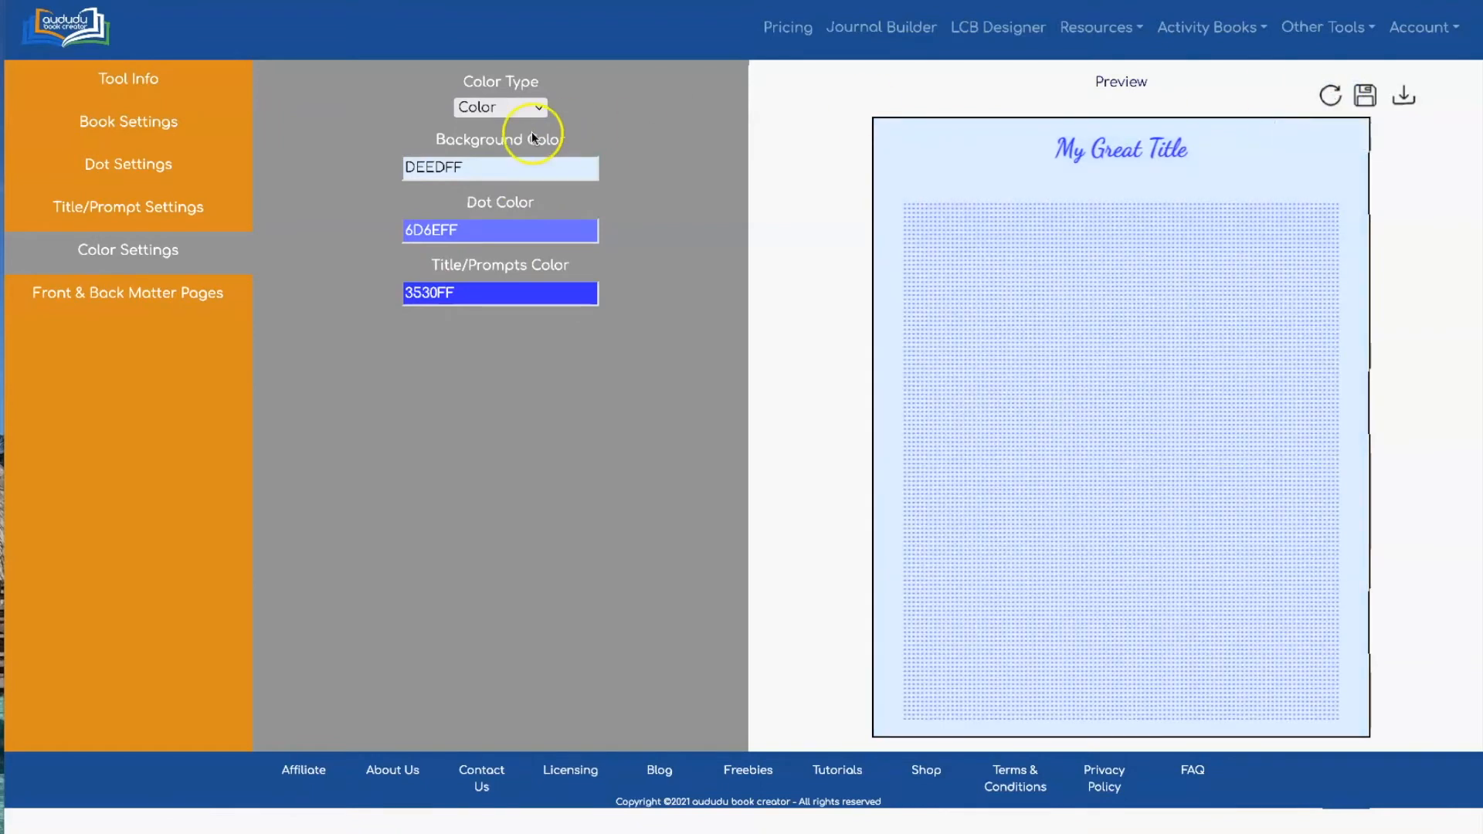
Step: Set the background color to deep blue 1A1BFF and the dot color to near-white F5FBFF, and refresh the preview
left_click(517, 168)
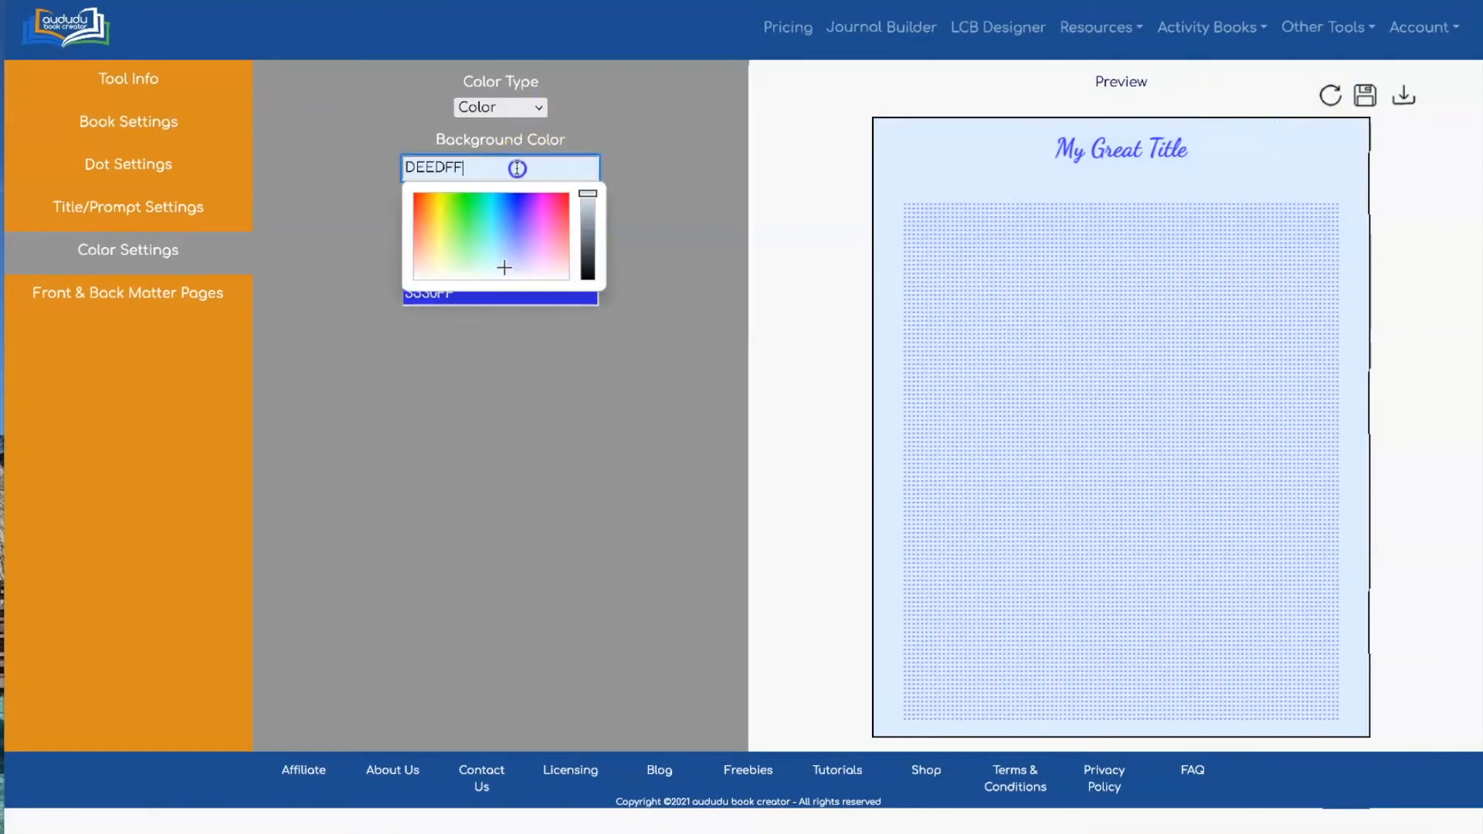
left_click(516, 201)
left_click(679, 157)
left_click(478, 295)
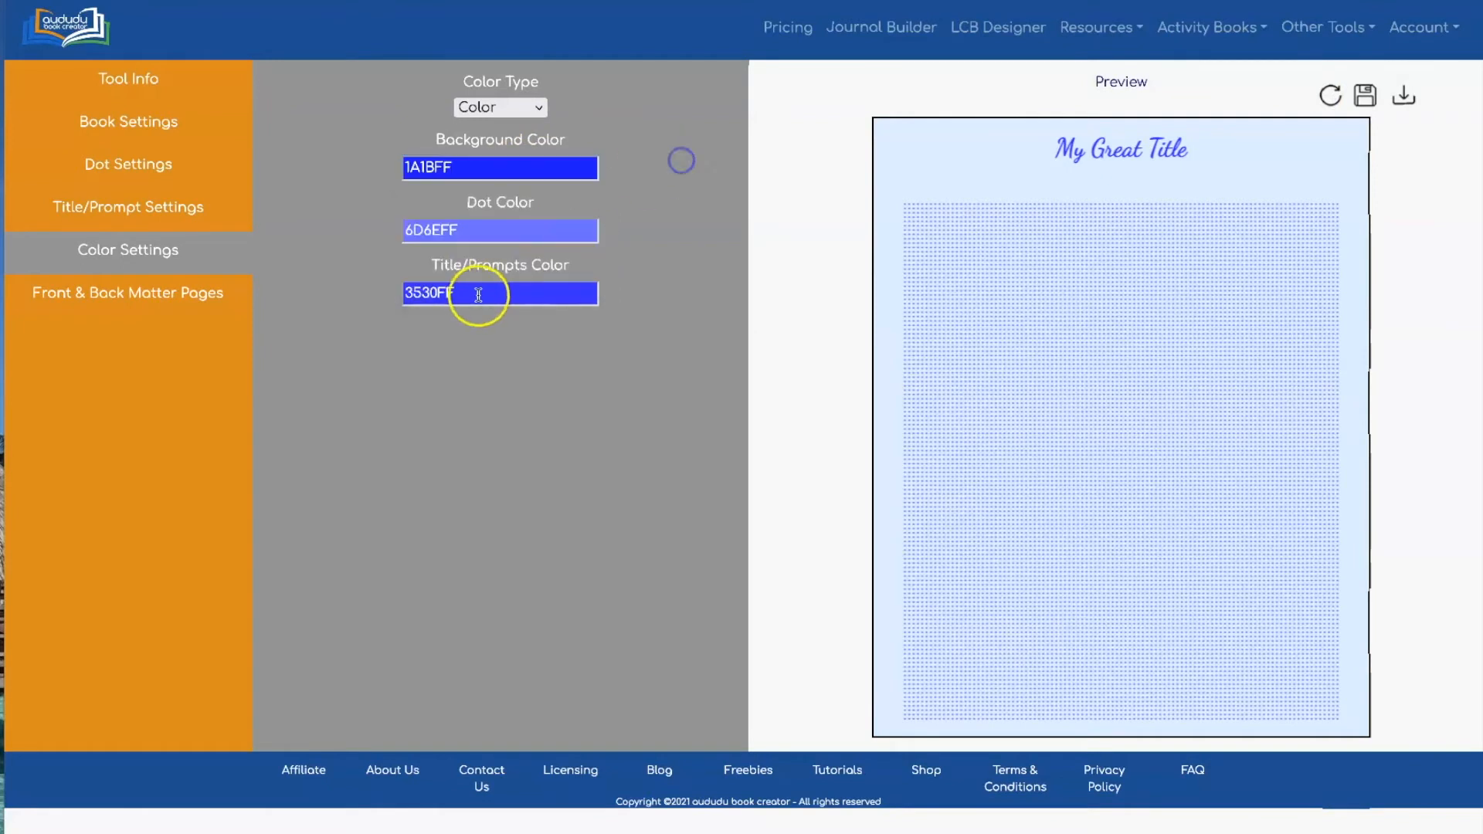
left_click(494, 229)
left_click(498, 339)
left_click(834, 202)
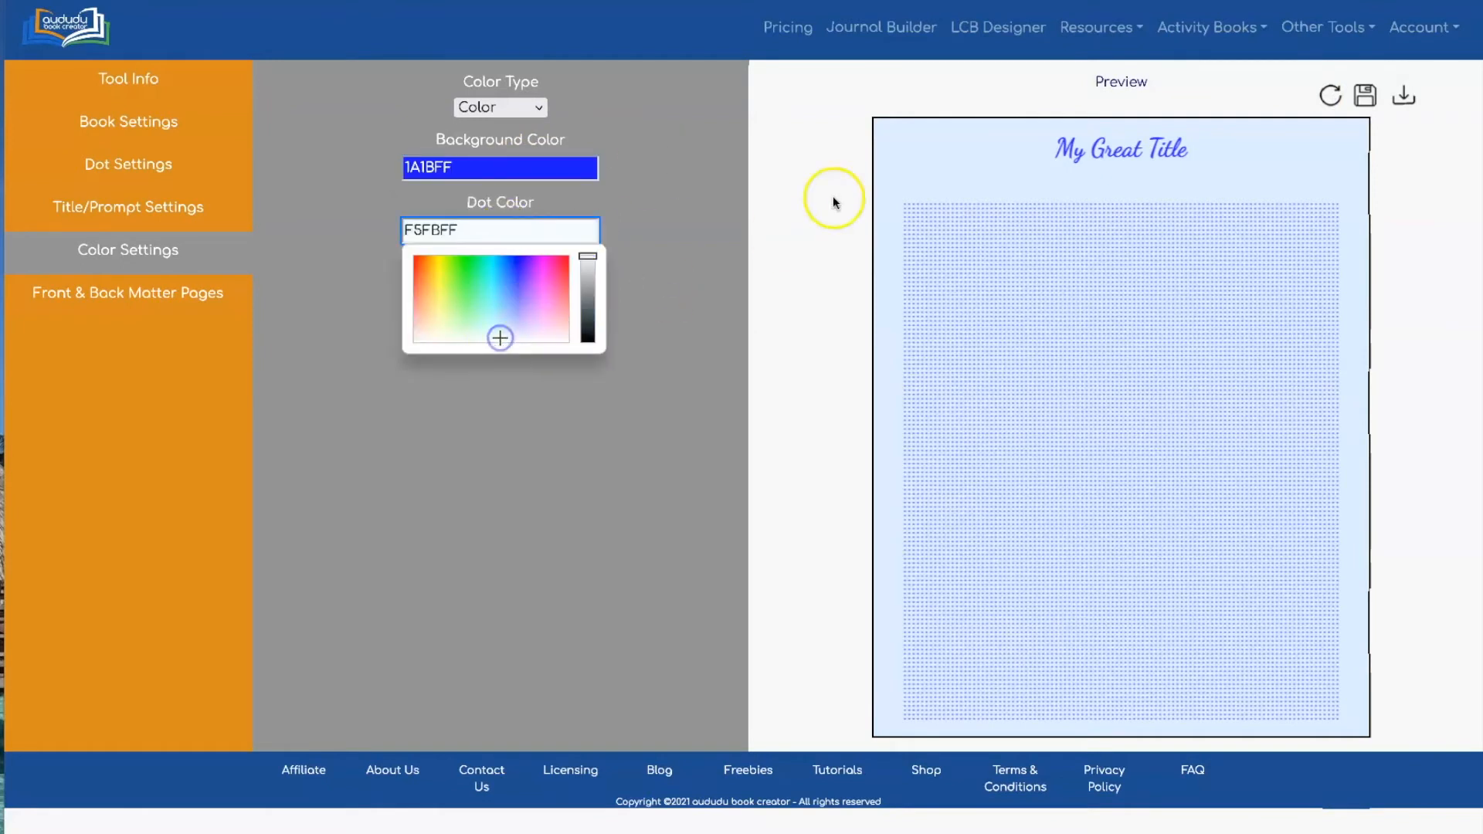
left_click(1327, 94)
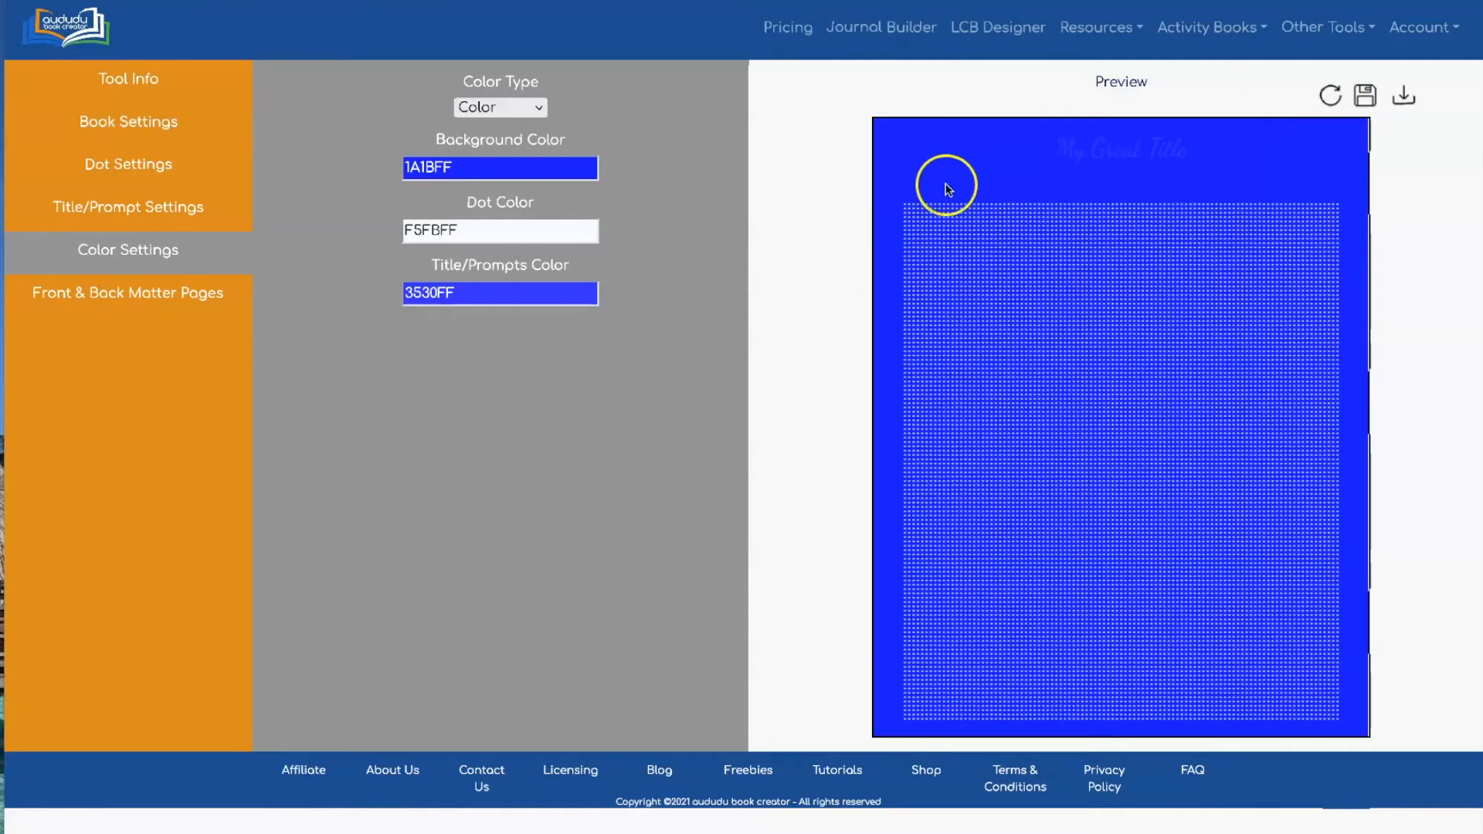
Step: Set the title/prompts color to bright cyan 3CF3FF and refresh the preview
left_click(529, 292)
left_click_drag(516, 333, 491, 339)
left_click(684, 222)
left_click(1331, 96)
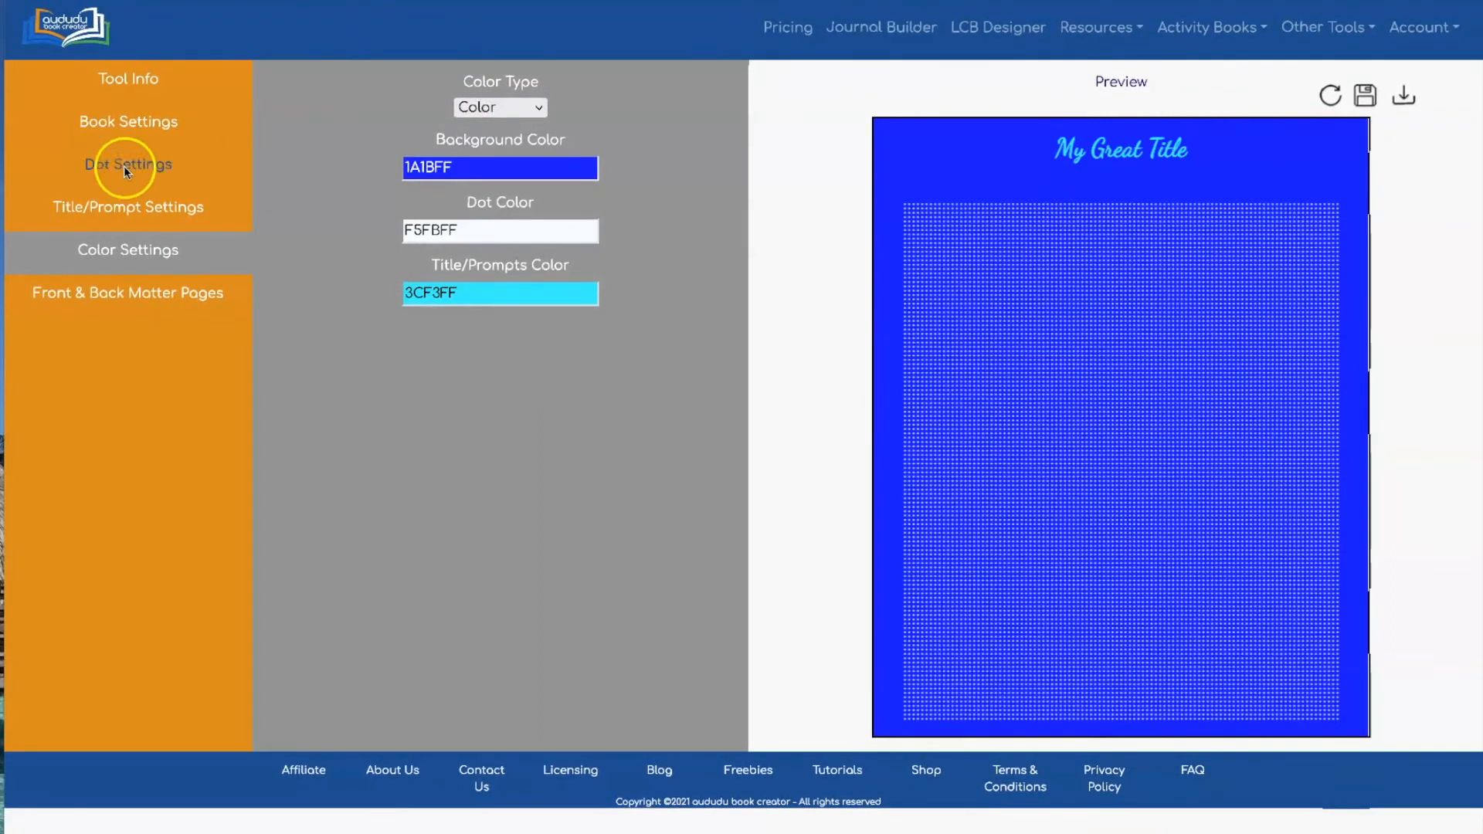
Step: Replace the title text "My Great Title" with "Date: ________" in the title/prompt settings
left_click(171, 207)
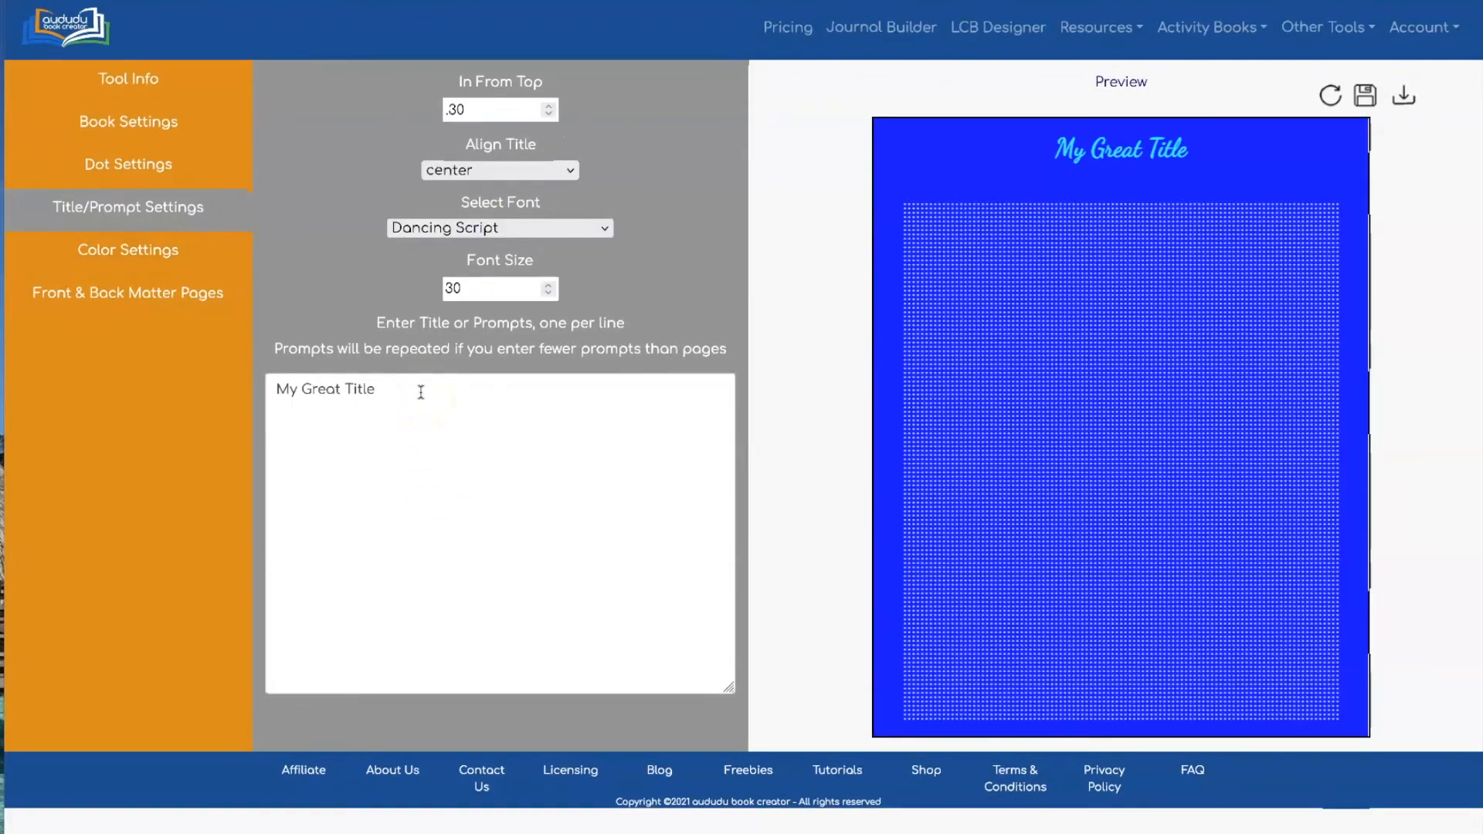
left_click_drag(420, 390, 266, 389)
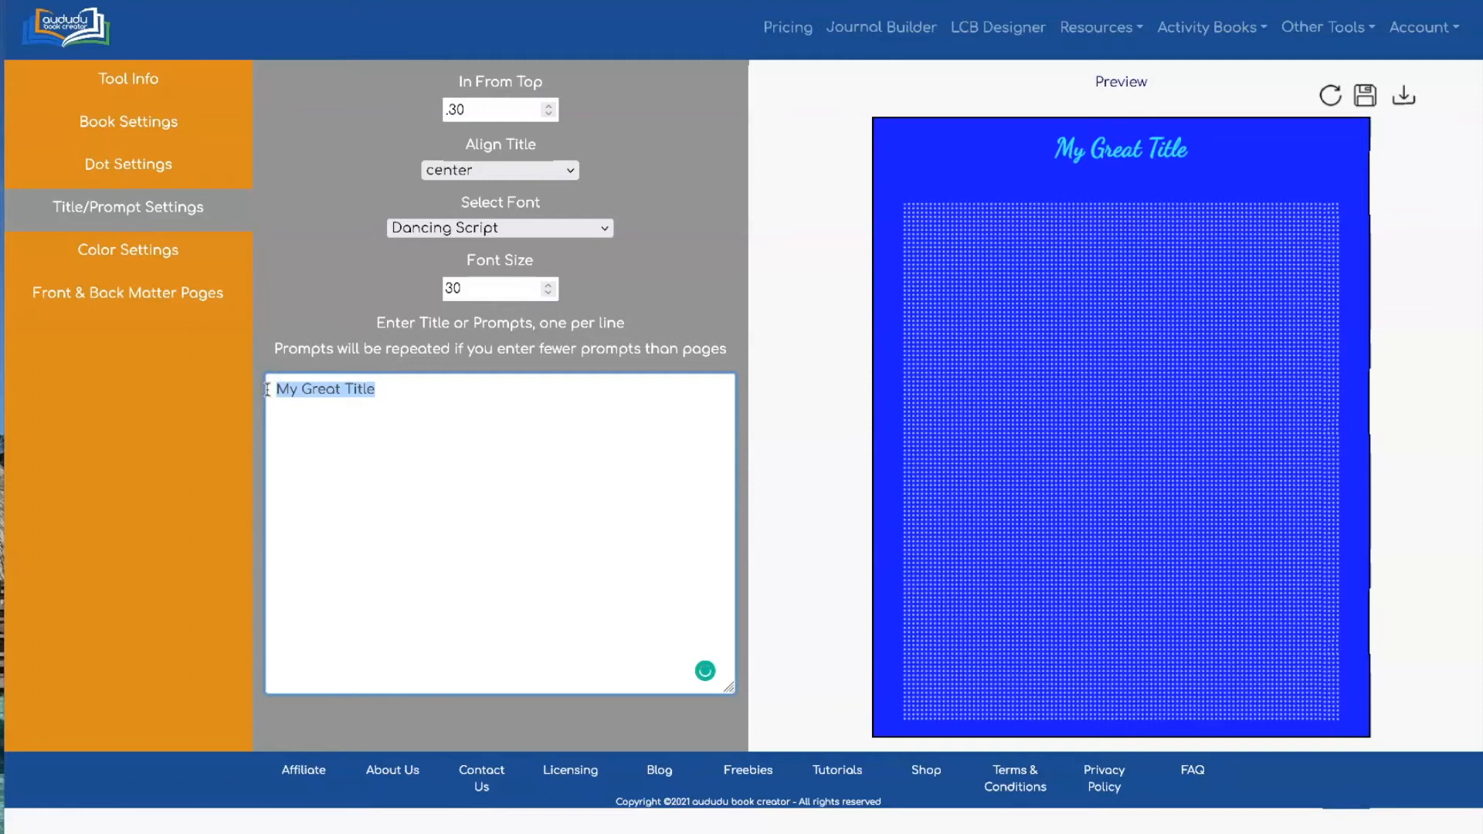
type("Dot")
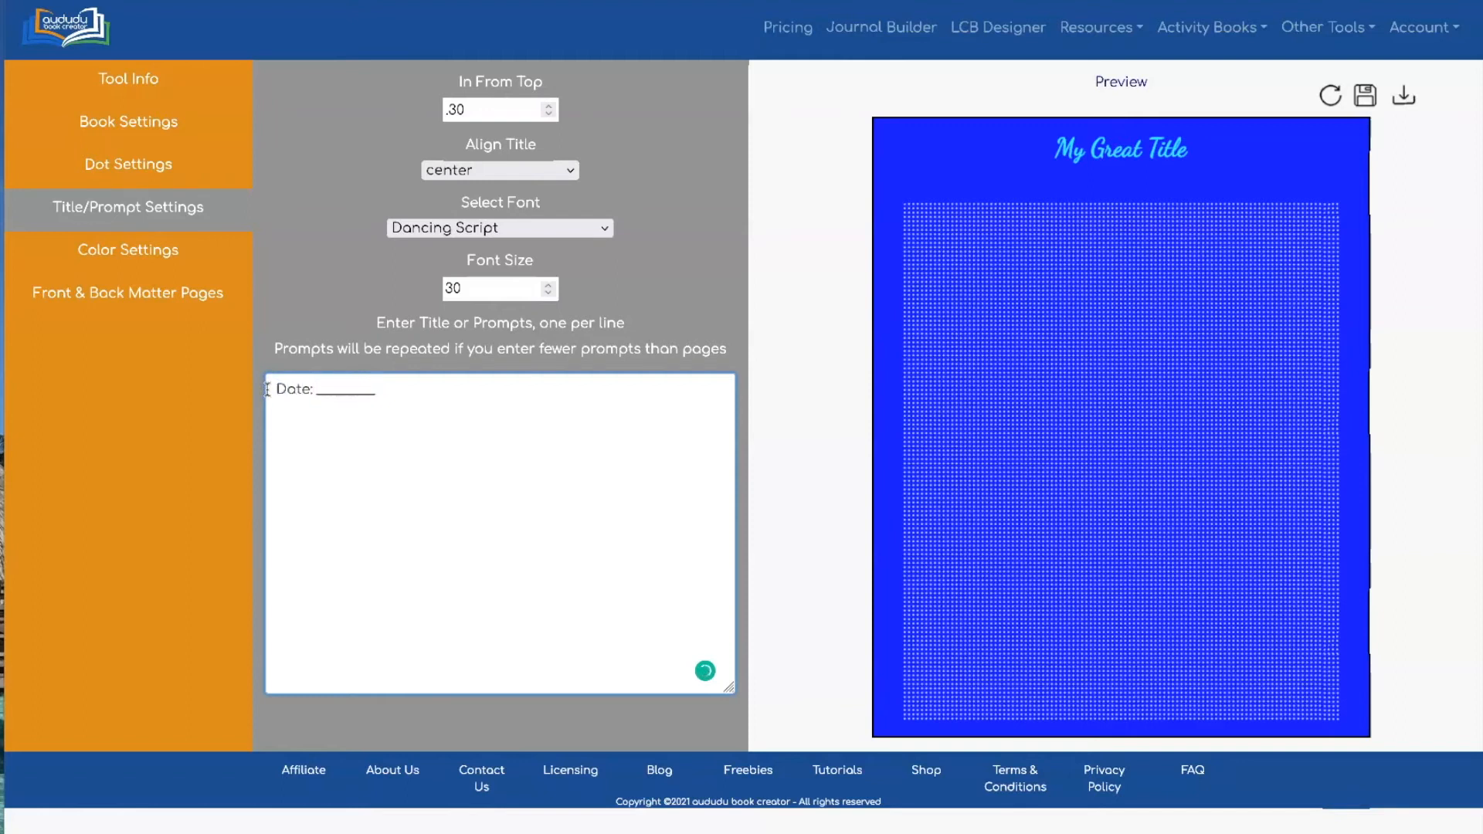
Step: Change the title font to Roboto and its alignment to alternate right/left
left_click(515, 226)
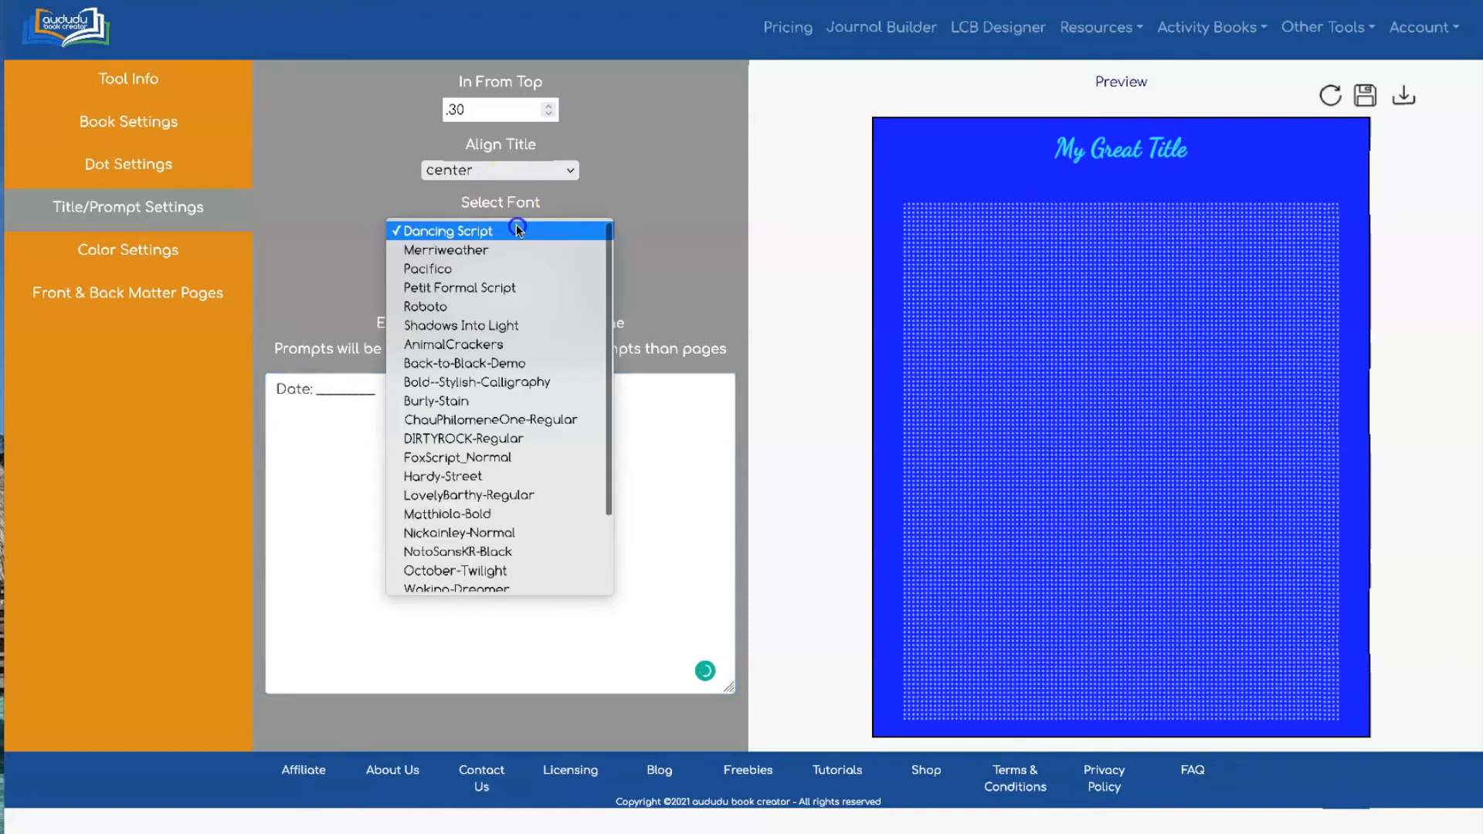
left_click(524, 307)
left_click(539, 170)
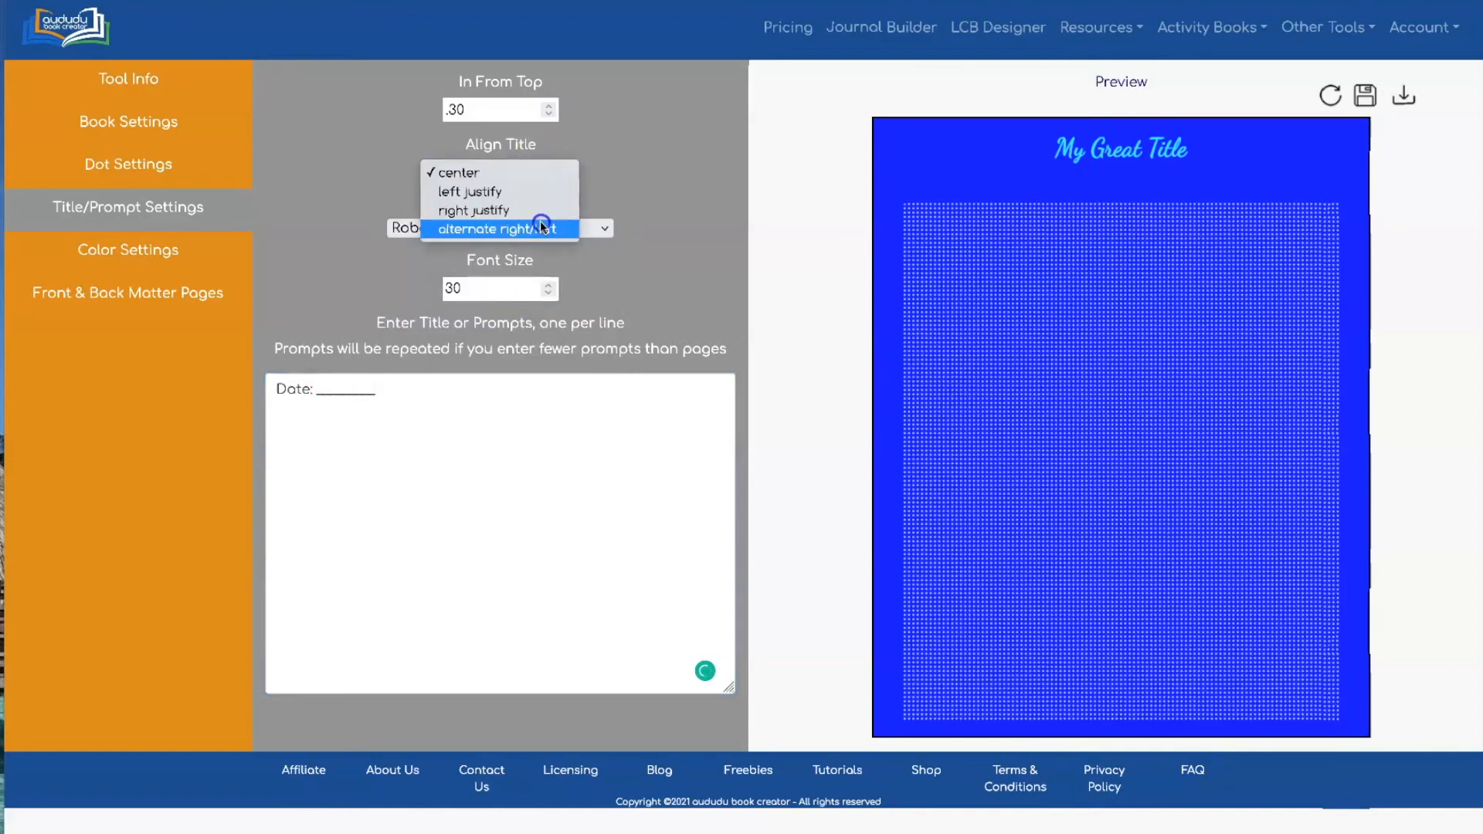
left_click(540, 225)
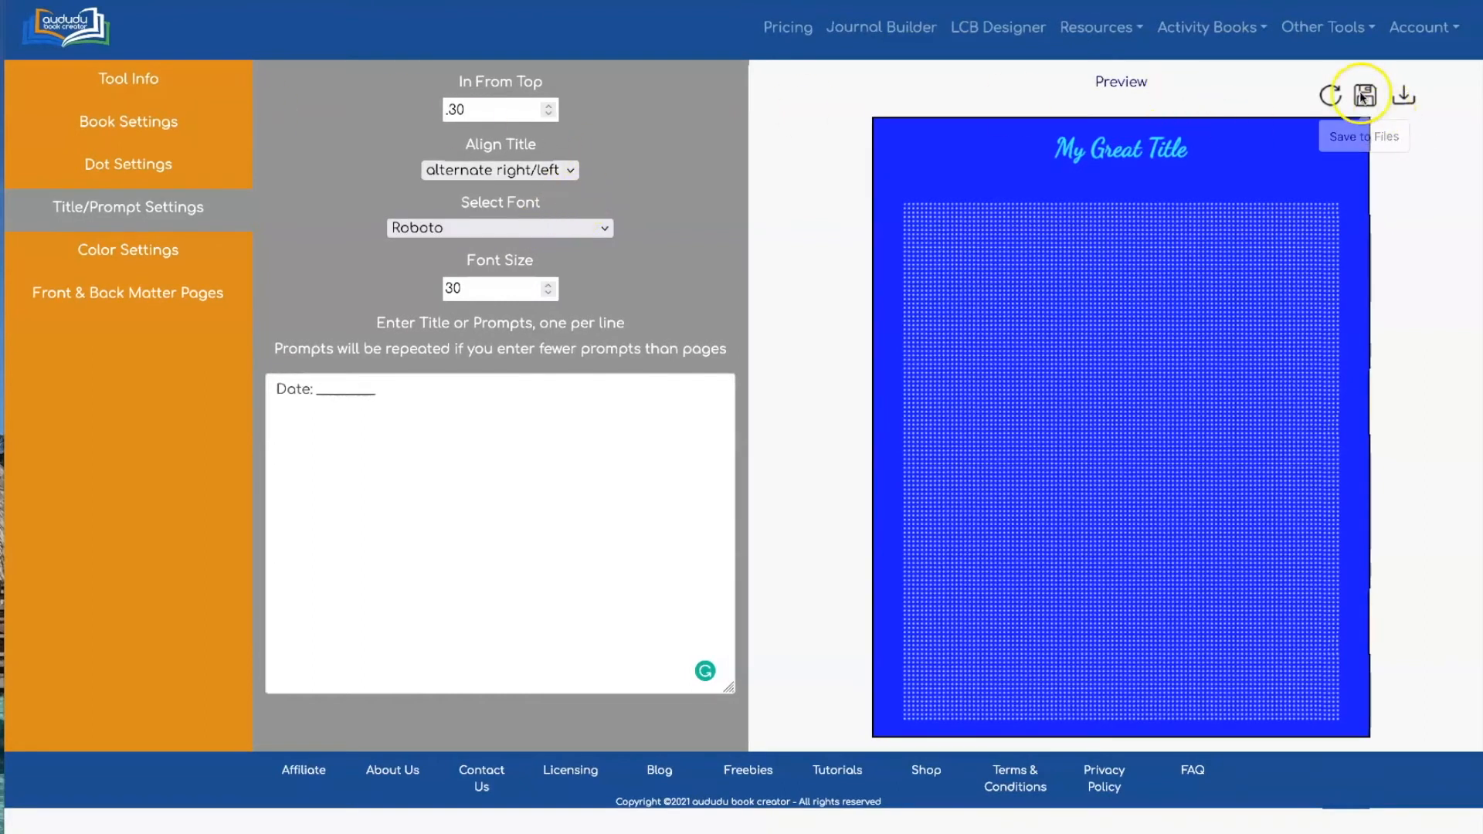
Step: Switch the color type to Grayscale, darken the title/prompts color to 23, and refresh the preview
left_click(169, 249)
left_click(508, 109)
left_click(511, 95)
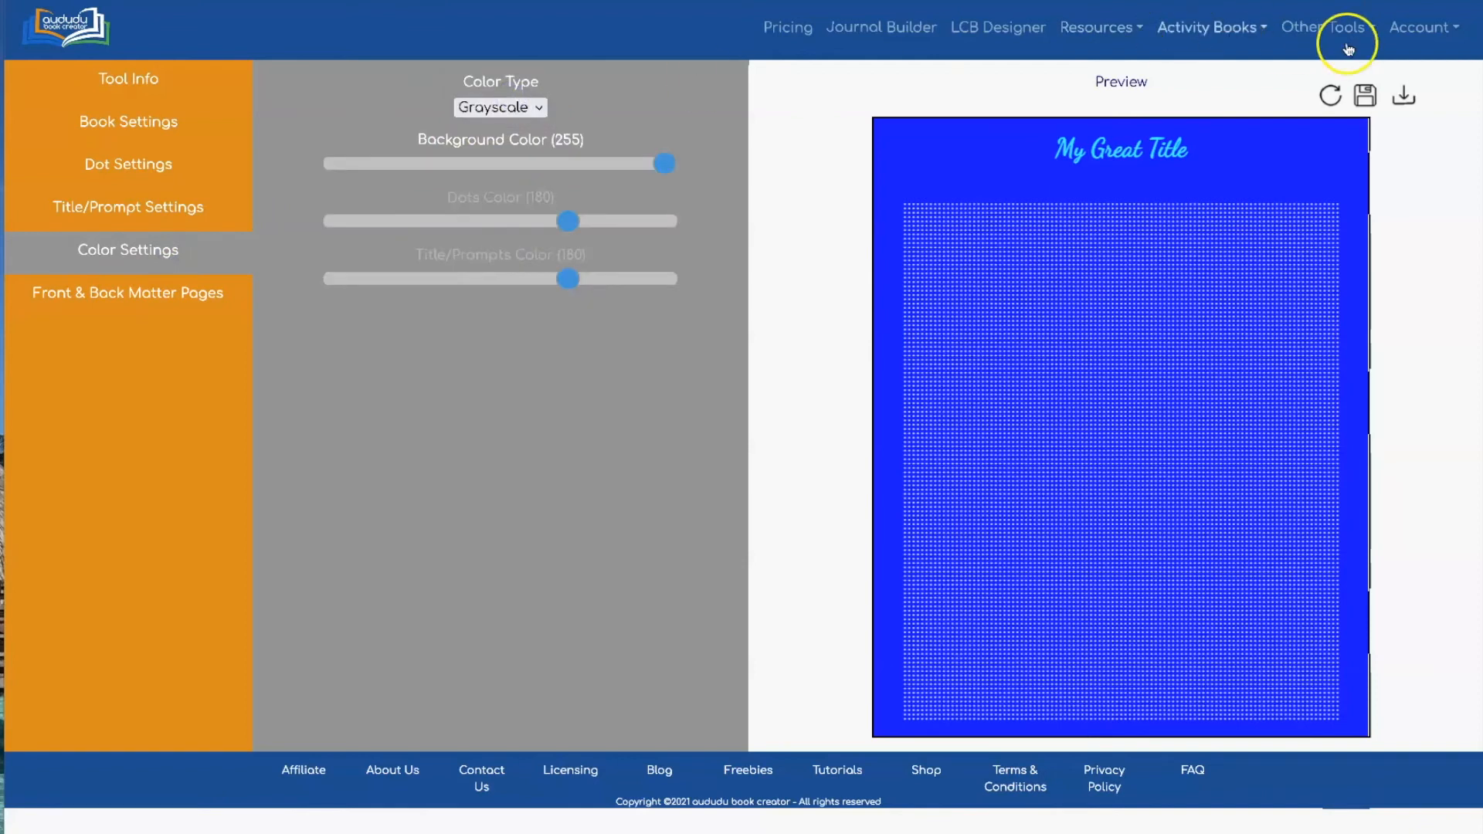
left_click(1329, 94)
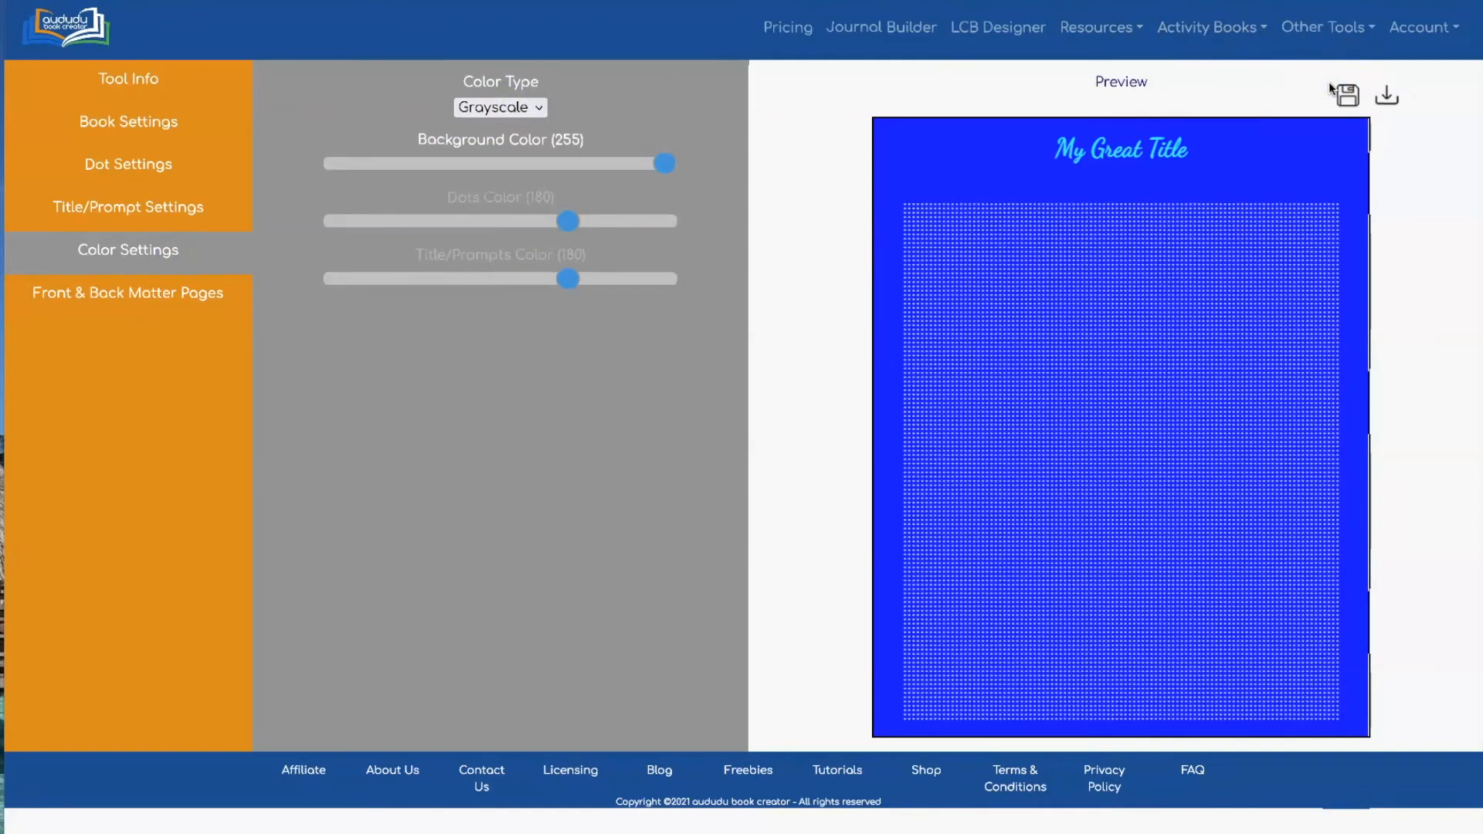
left_click_drag(569, 278, 366, 276)
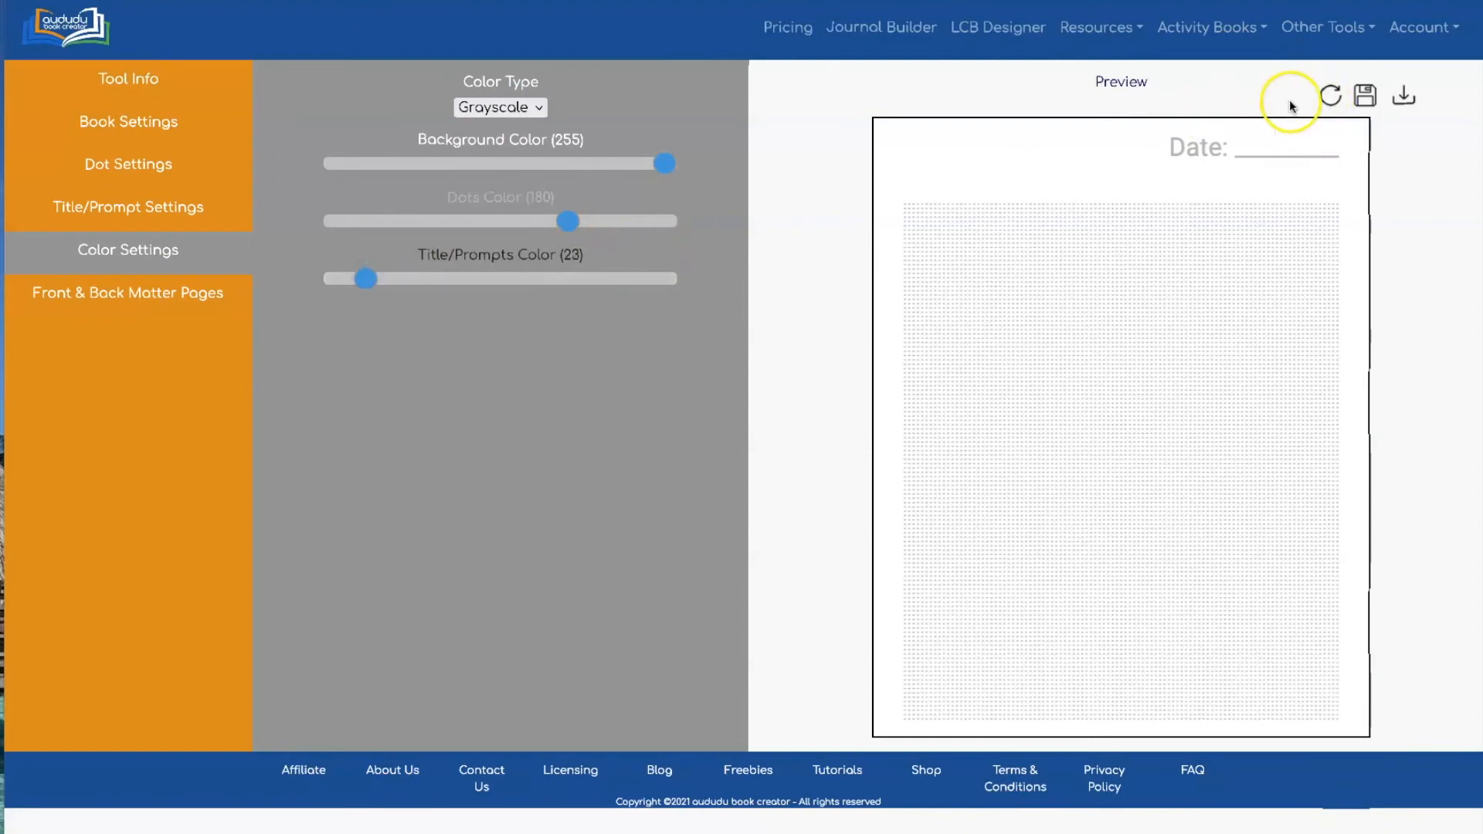
left_click(1329, 95)
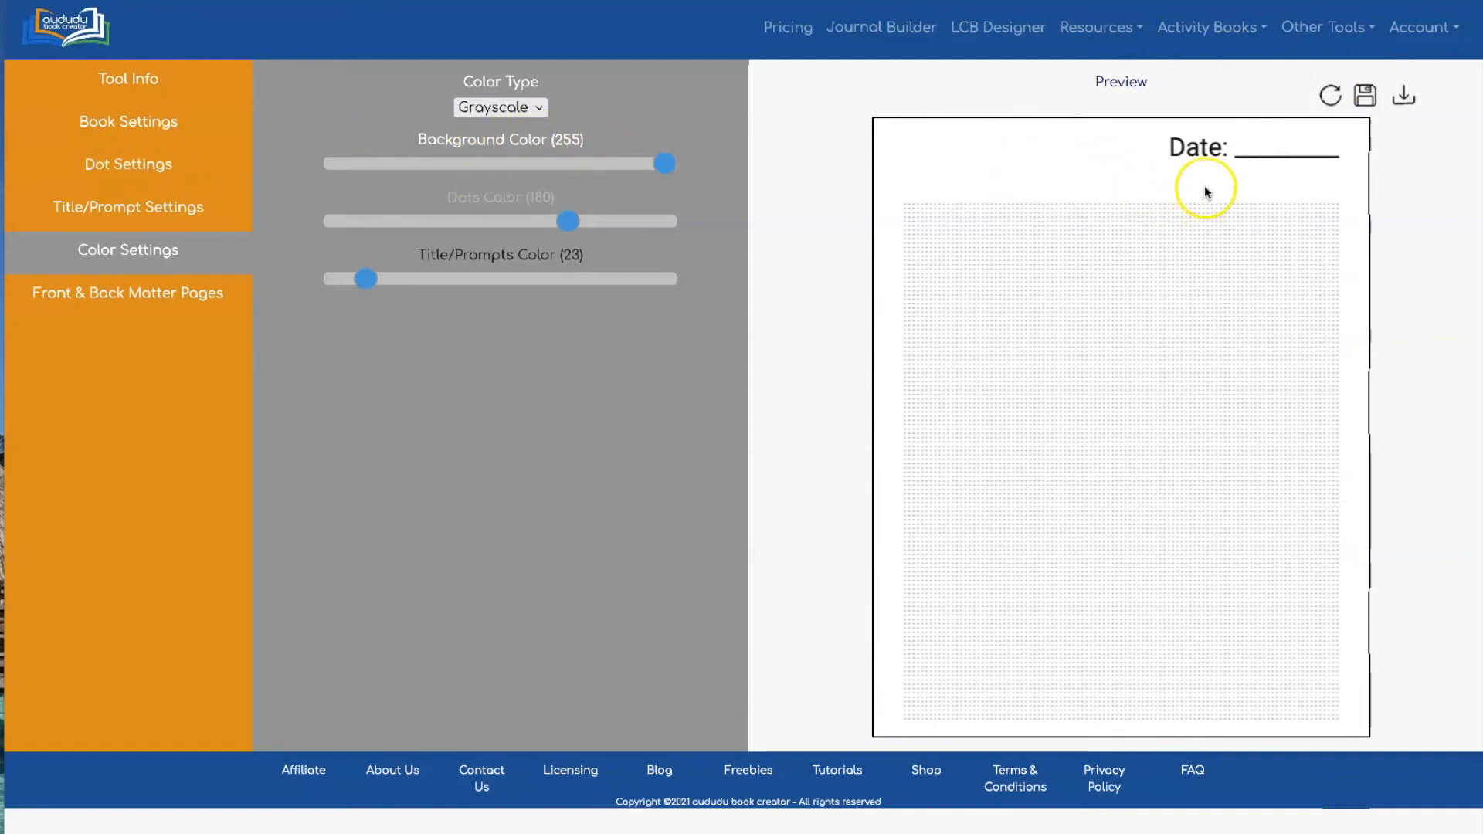
Step: Make the dots fill 94% of the page and refresh the preview
left_click(111, 163)
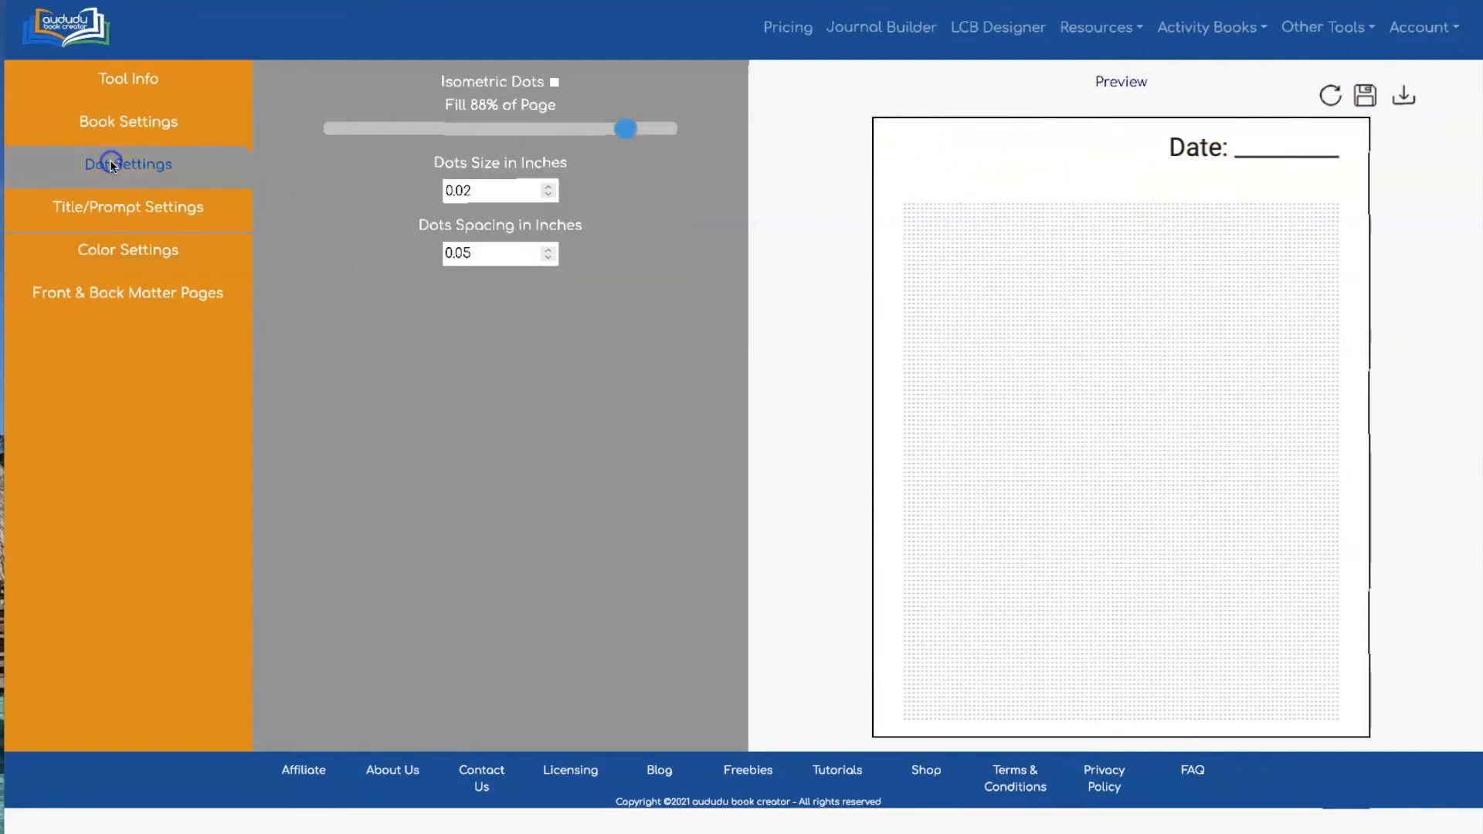
left_click_drag(625, 128, 646, 128)
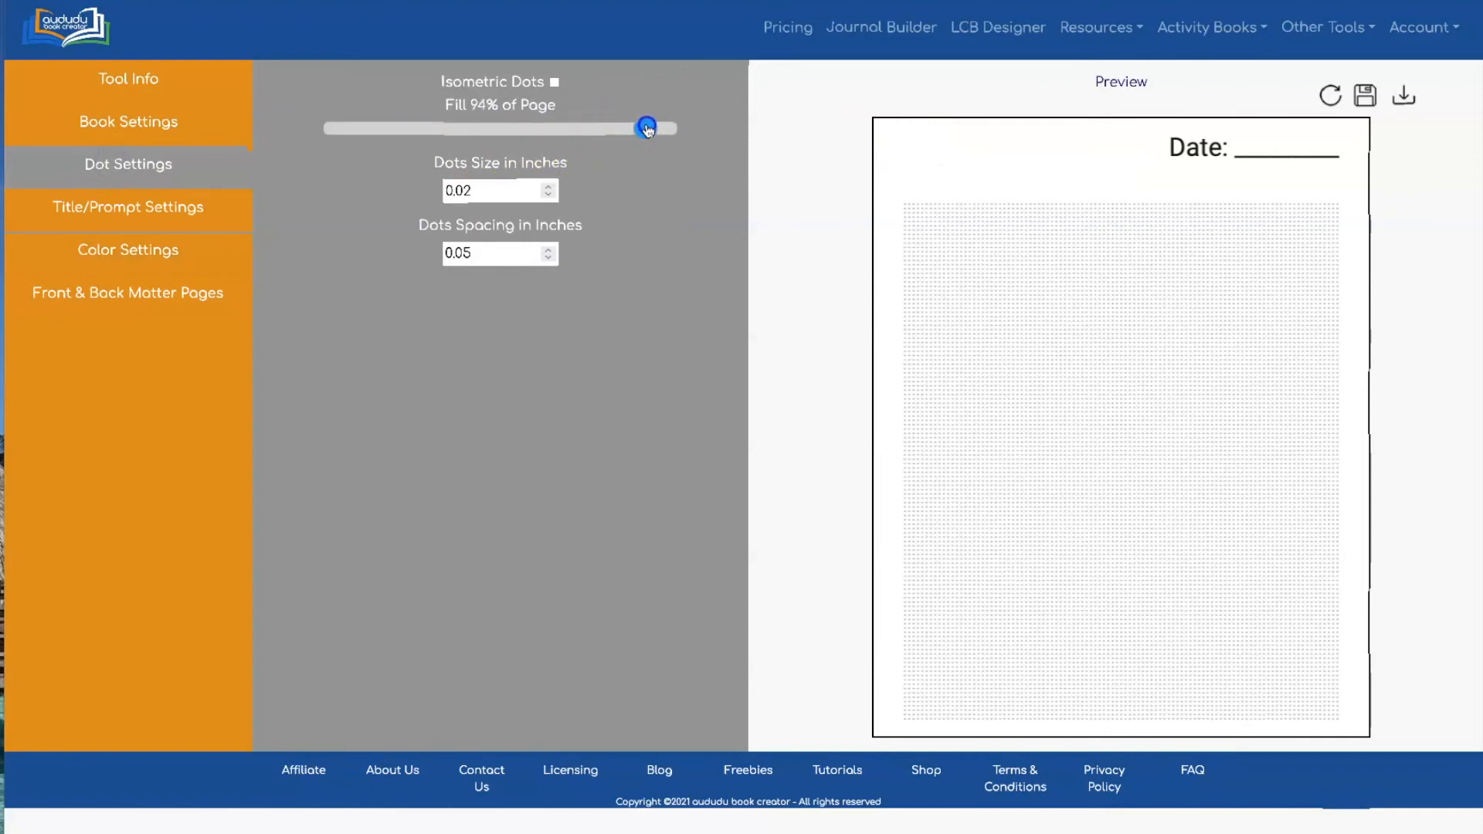
left_click(1331, 94)
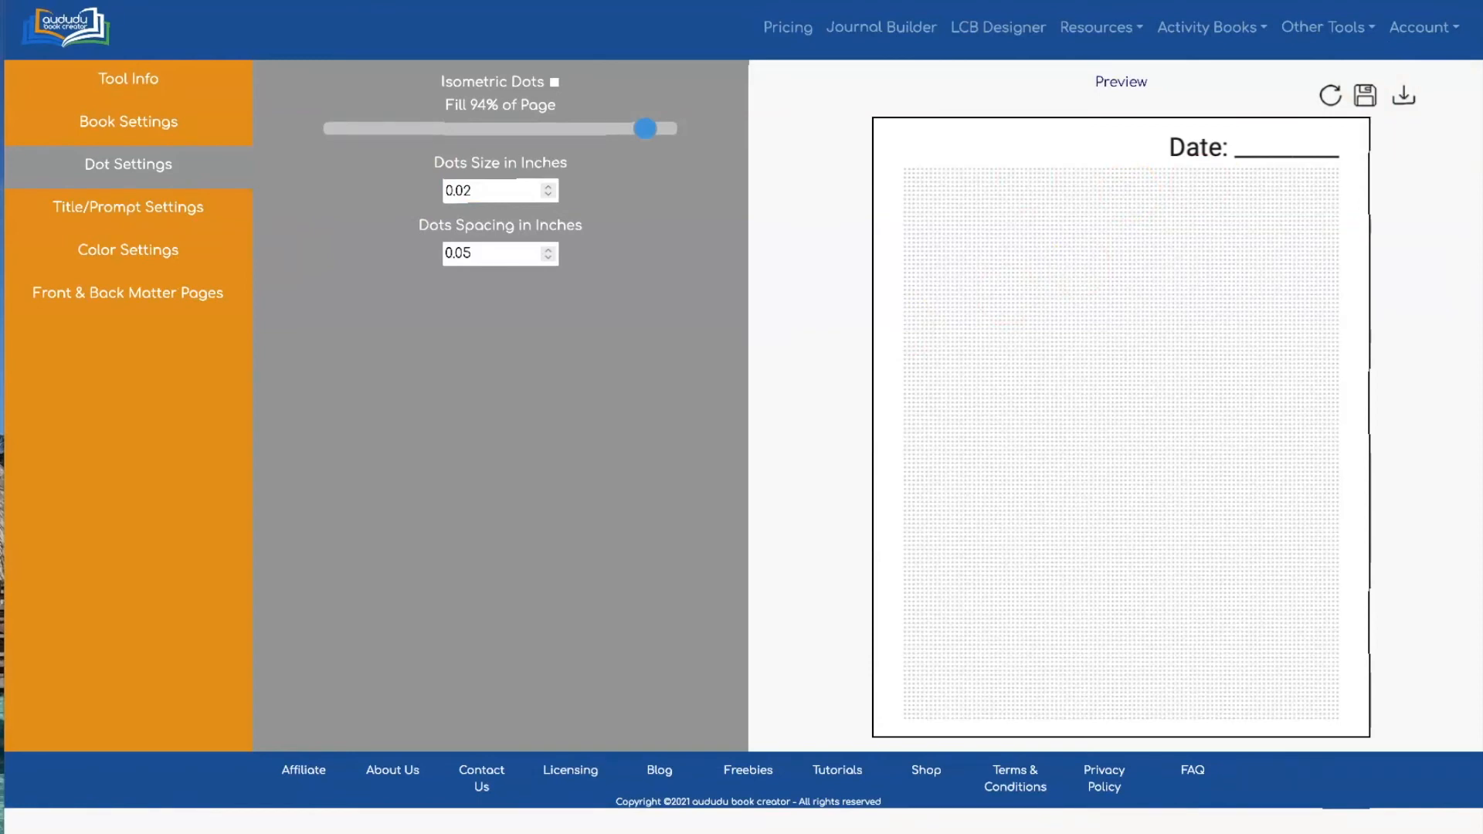
Step: Open the downloaded 8x10 dots PDF and page through it to check the date's placement on successive pages
left_click(1207, 833)
left_click(1206, 832)
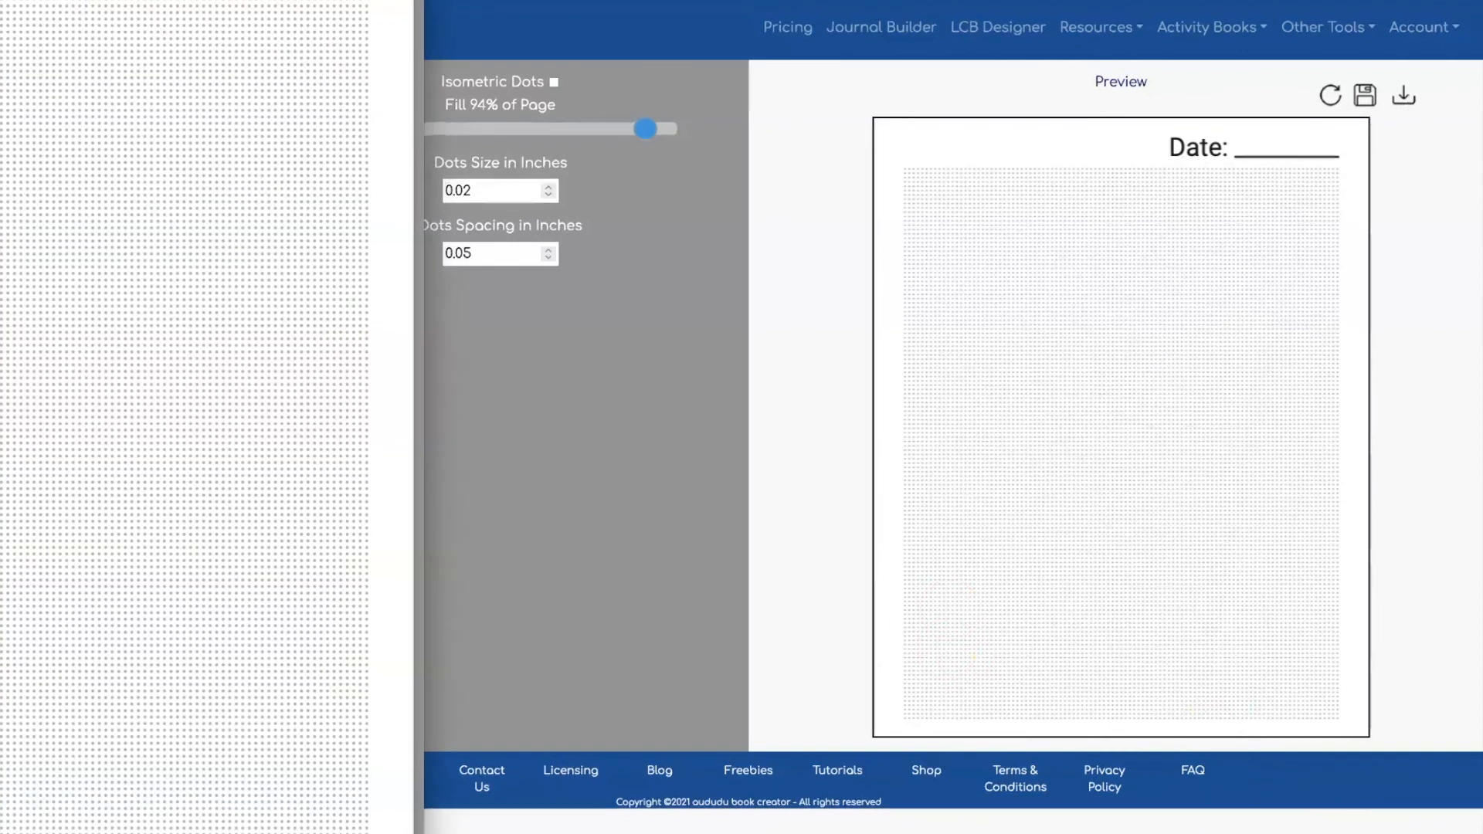
left_click_drag(424, 0, 313, 54)
left_click_drag(62, 77, 486, 30)
scroll(568, 187, "up", 2)
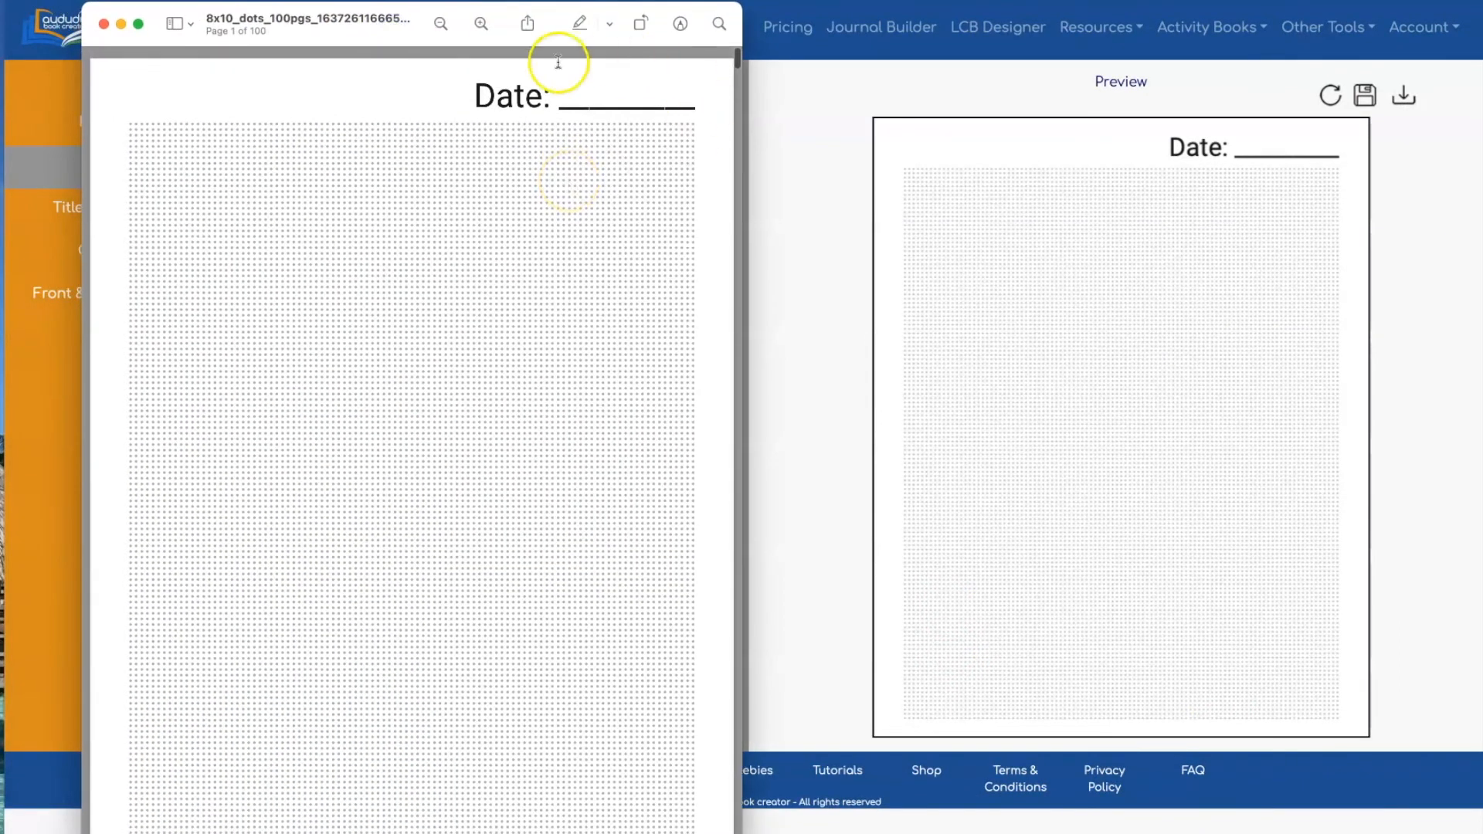
left_click(494, 94)
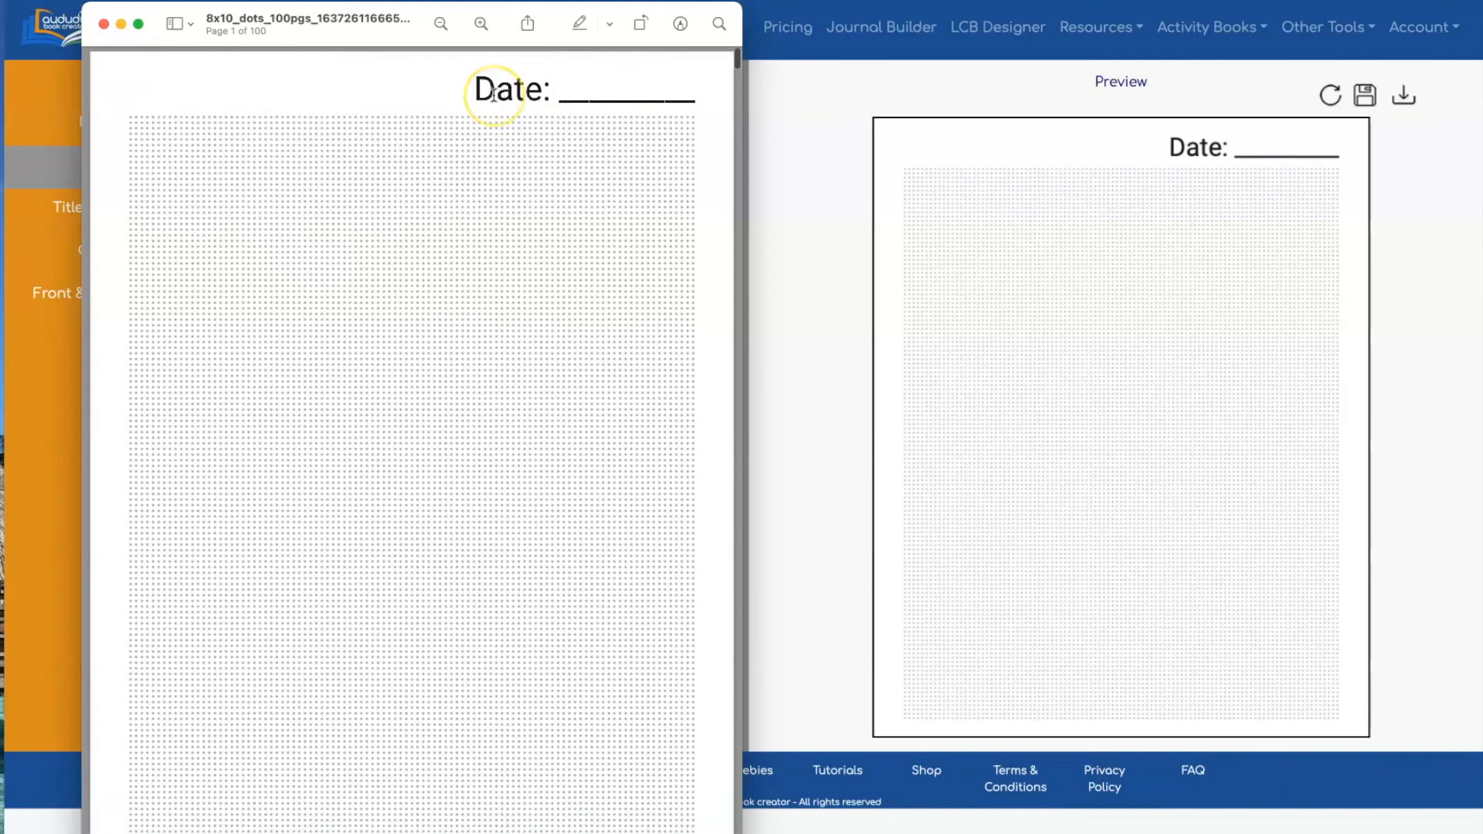
scroll(494, 94, "down", 10)
scroll(493, 94, "down", 10)
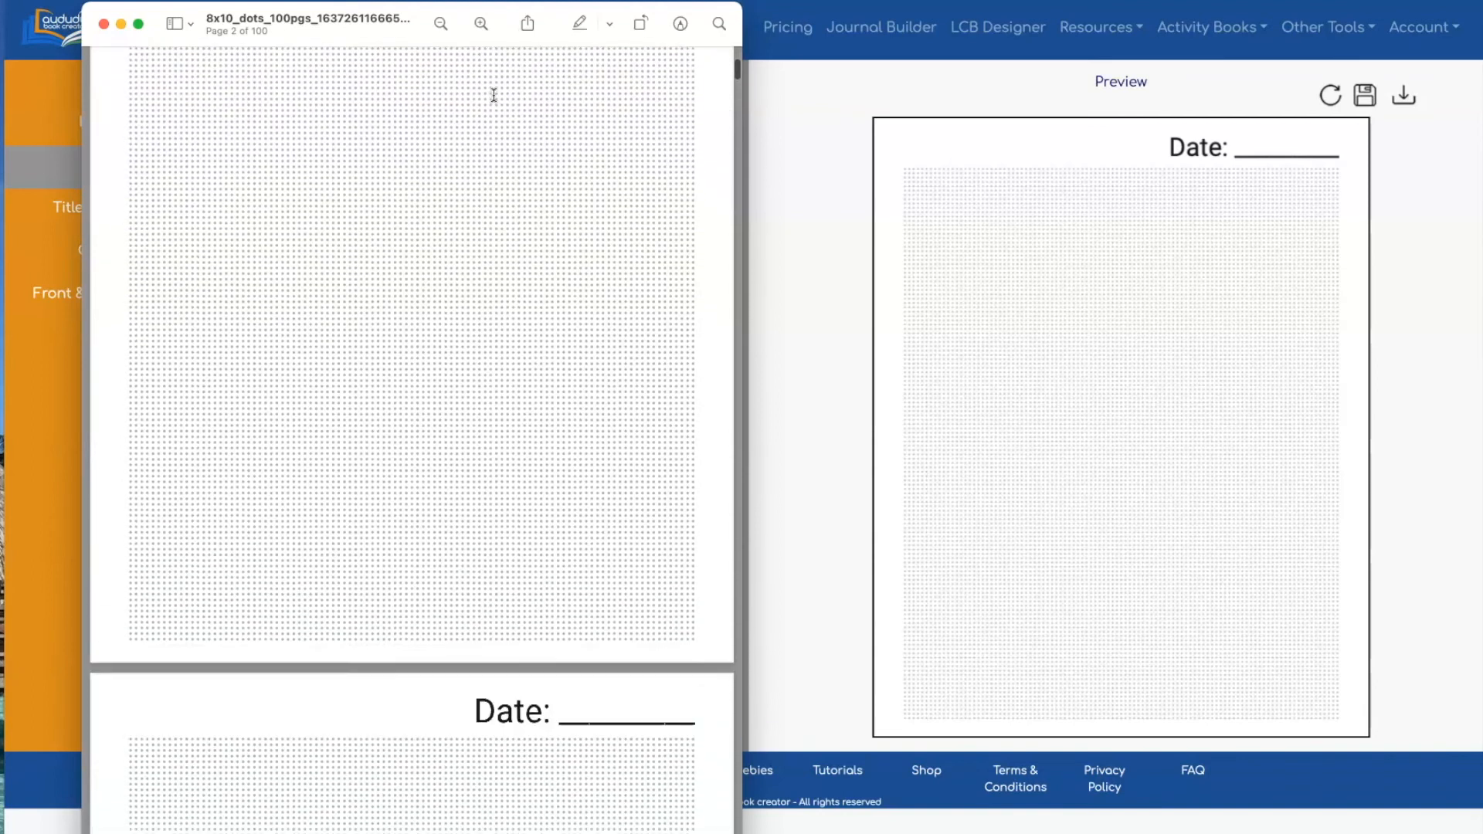
scroll(493, 94, "down", 10)
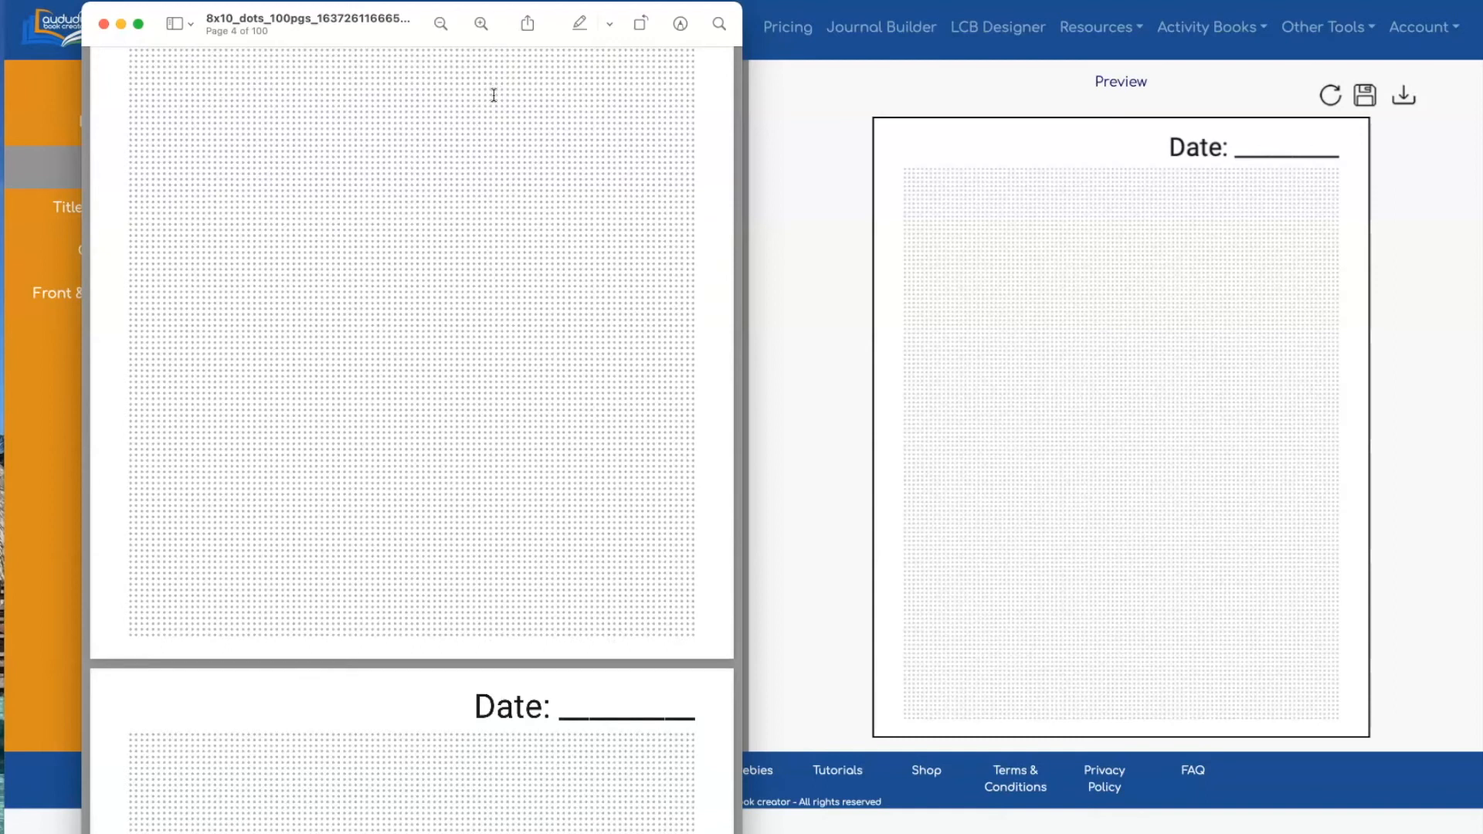
scroll(493, 95, "up", 8)
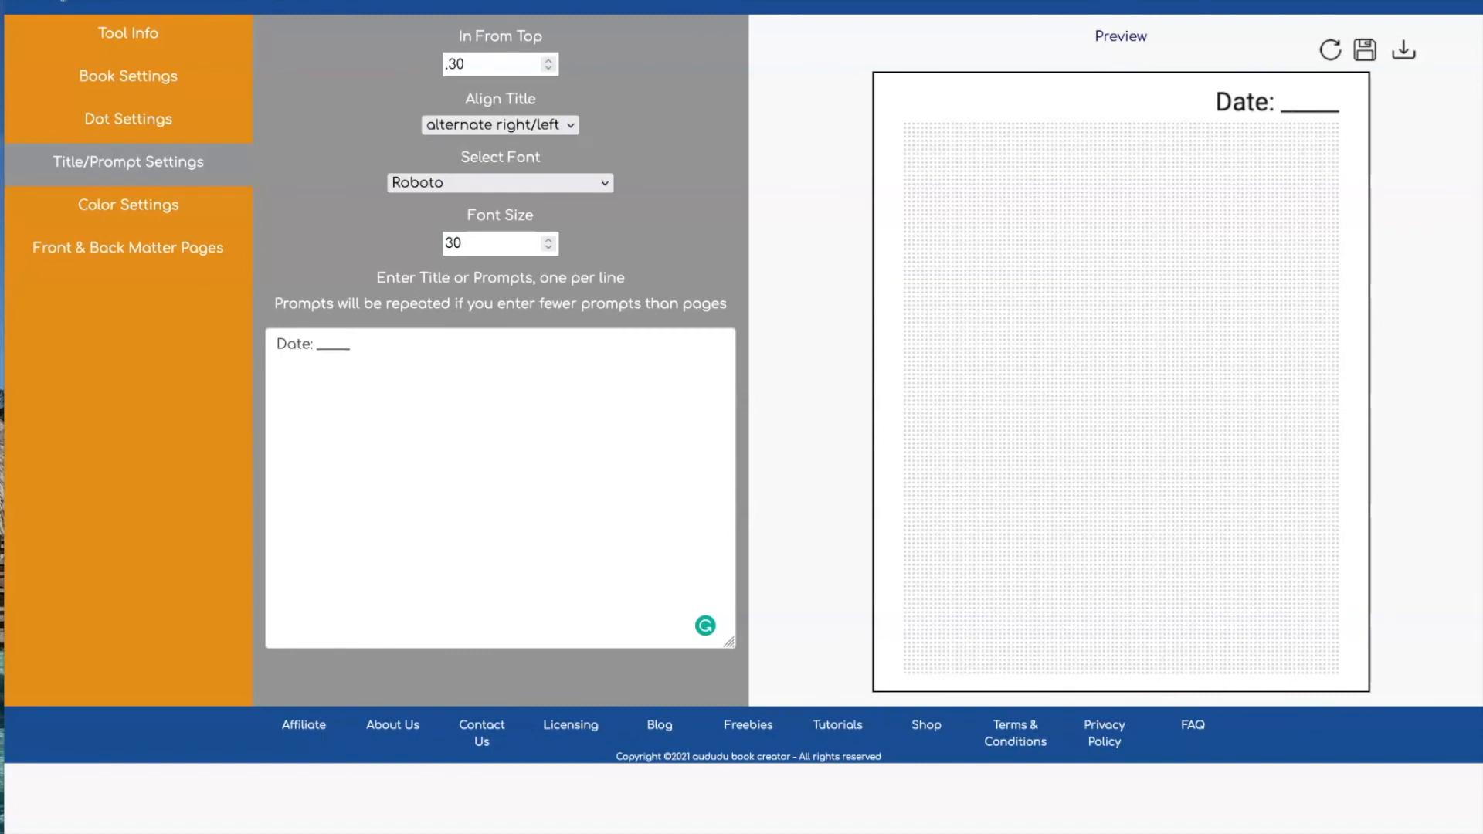
Step: Add two front matter pages, using the 8.5x11_Title Page design first and the 8.5x11_copyright page design second
left_click(133, 245)
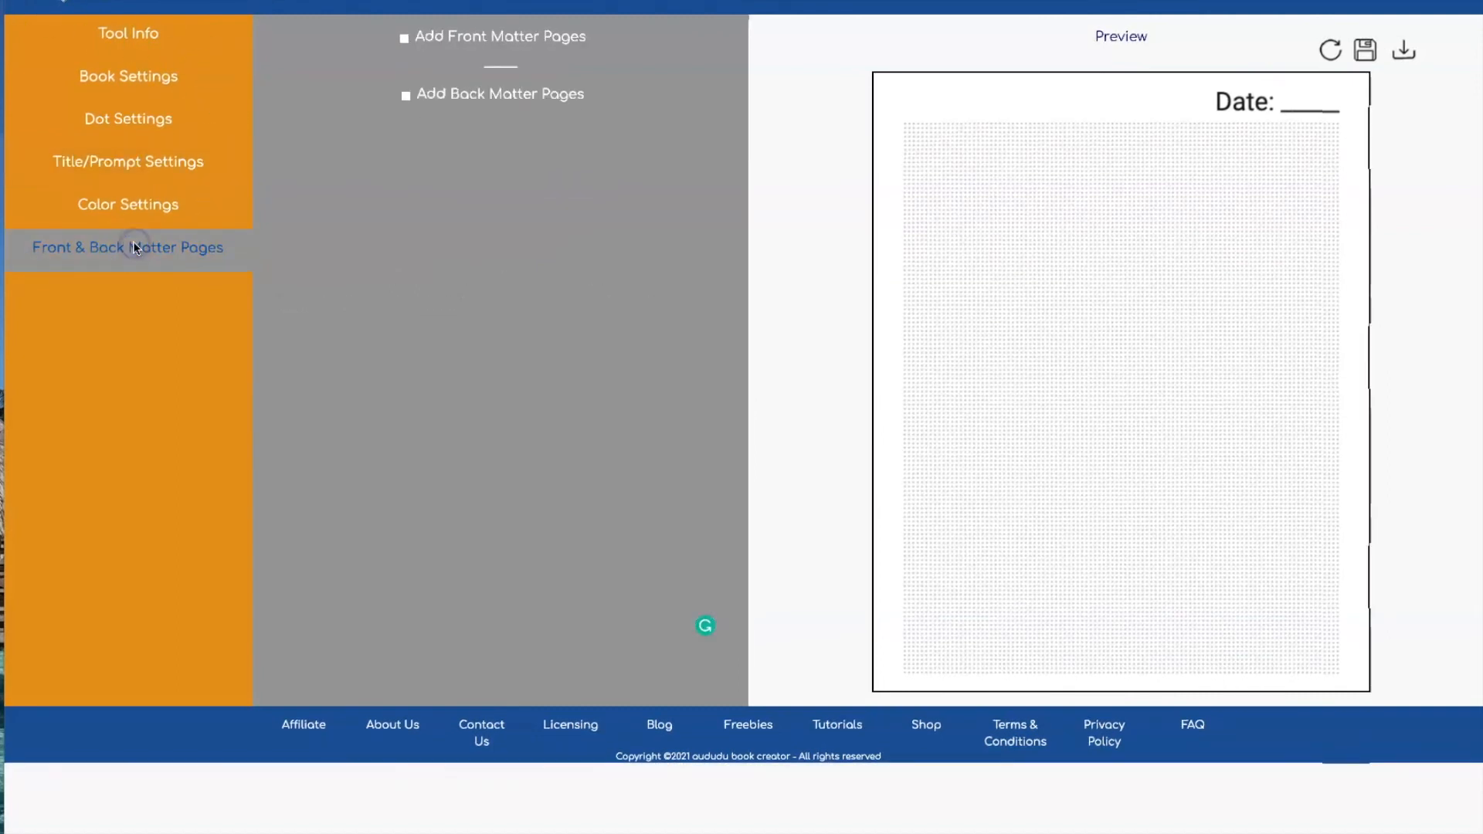
left_click(403, 38)
left_click(589, 120)
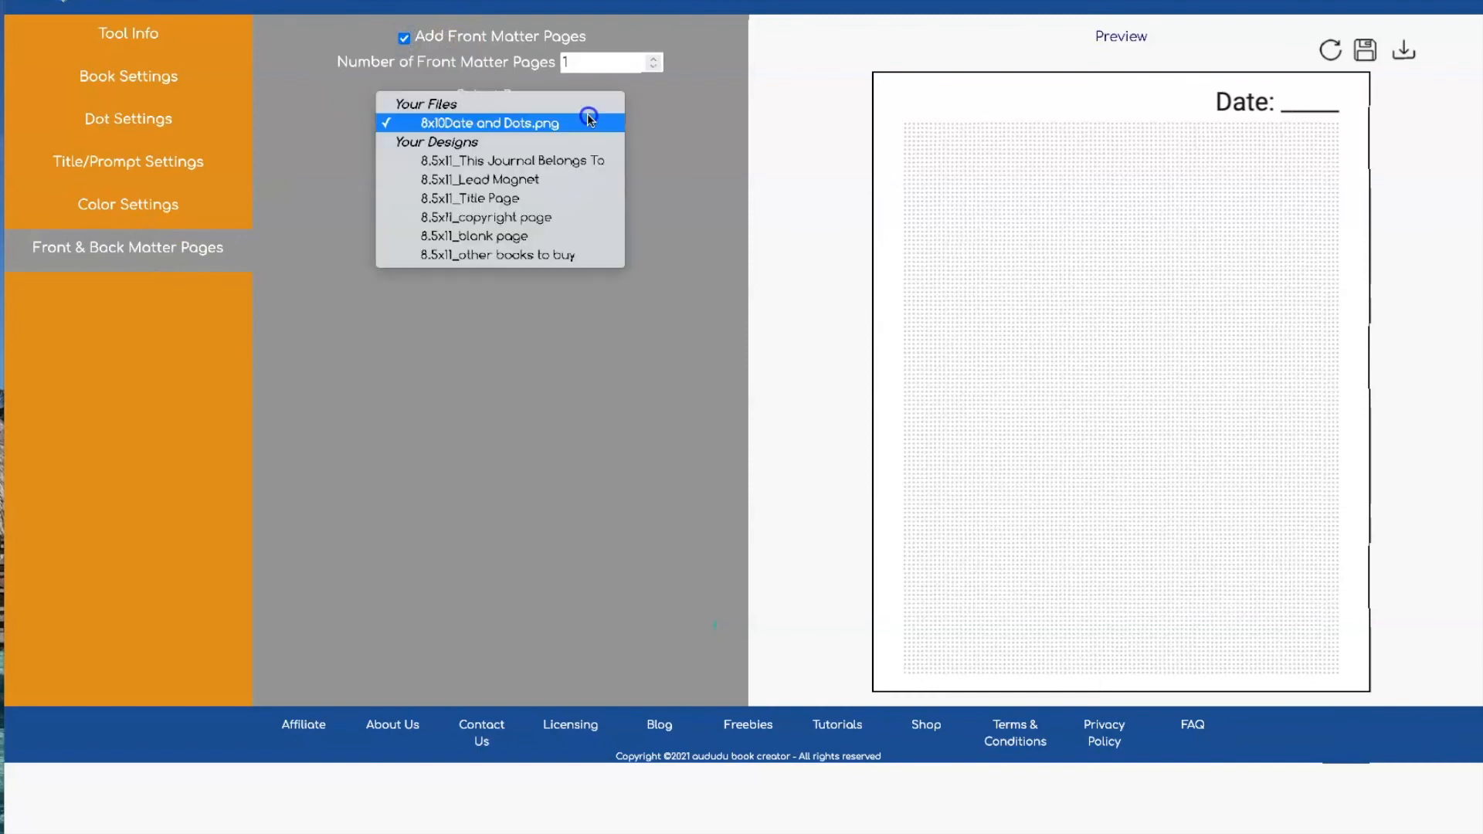
left_click(568, 196)
left_click(653, 58)
left_click(501, 145)
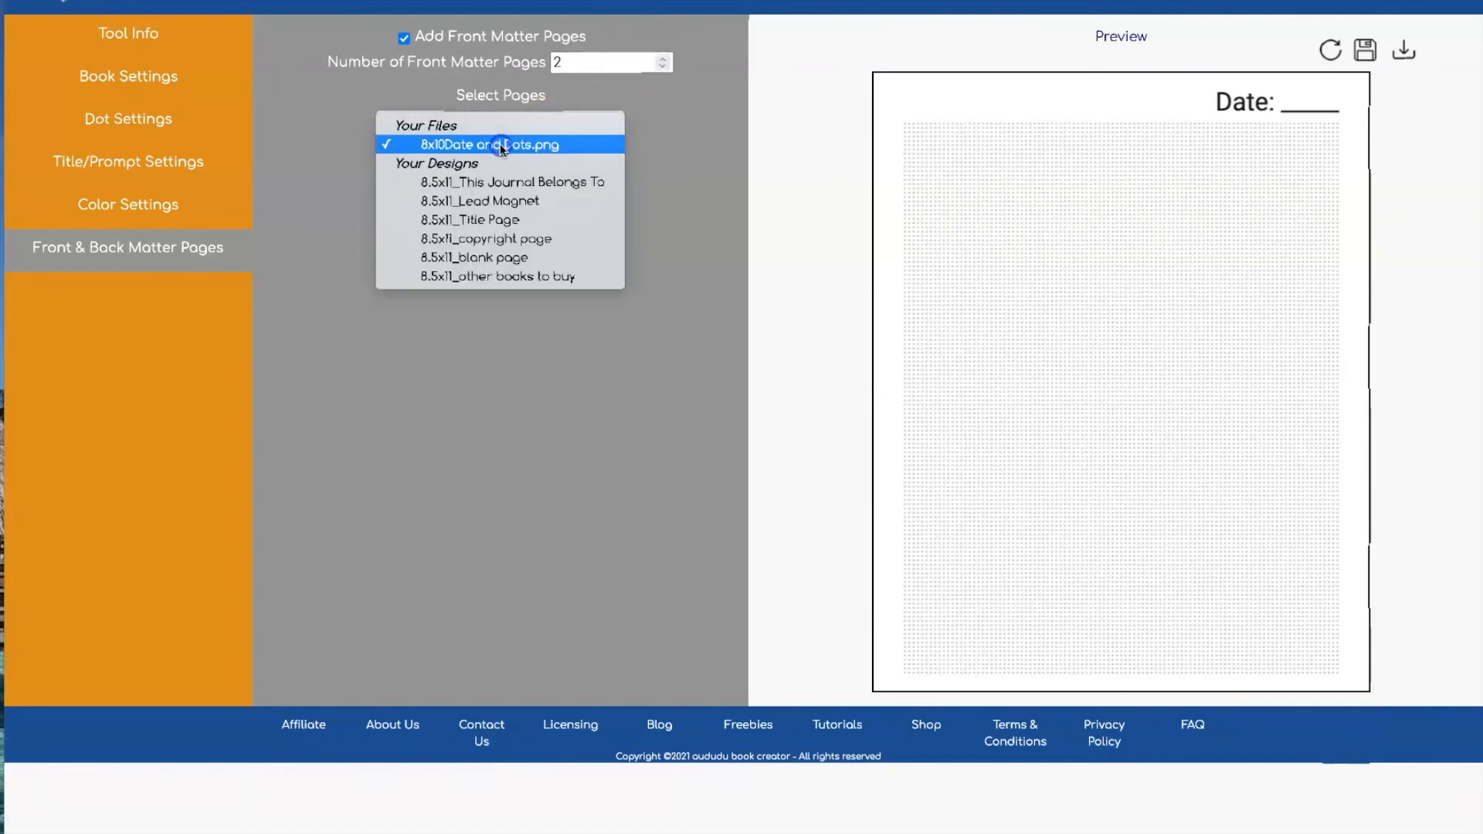
left_click(507, 237)
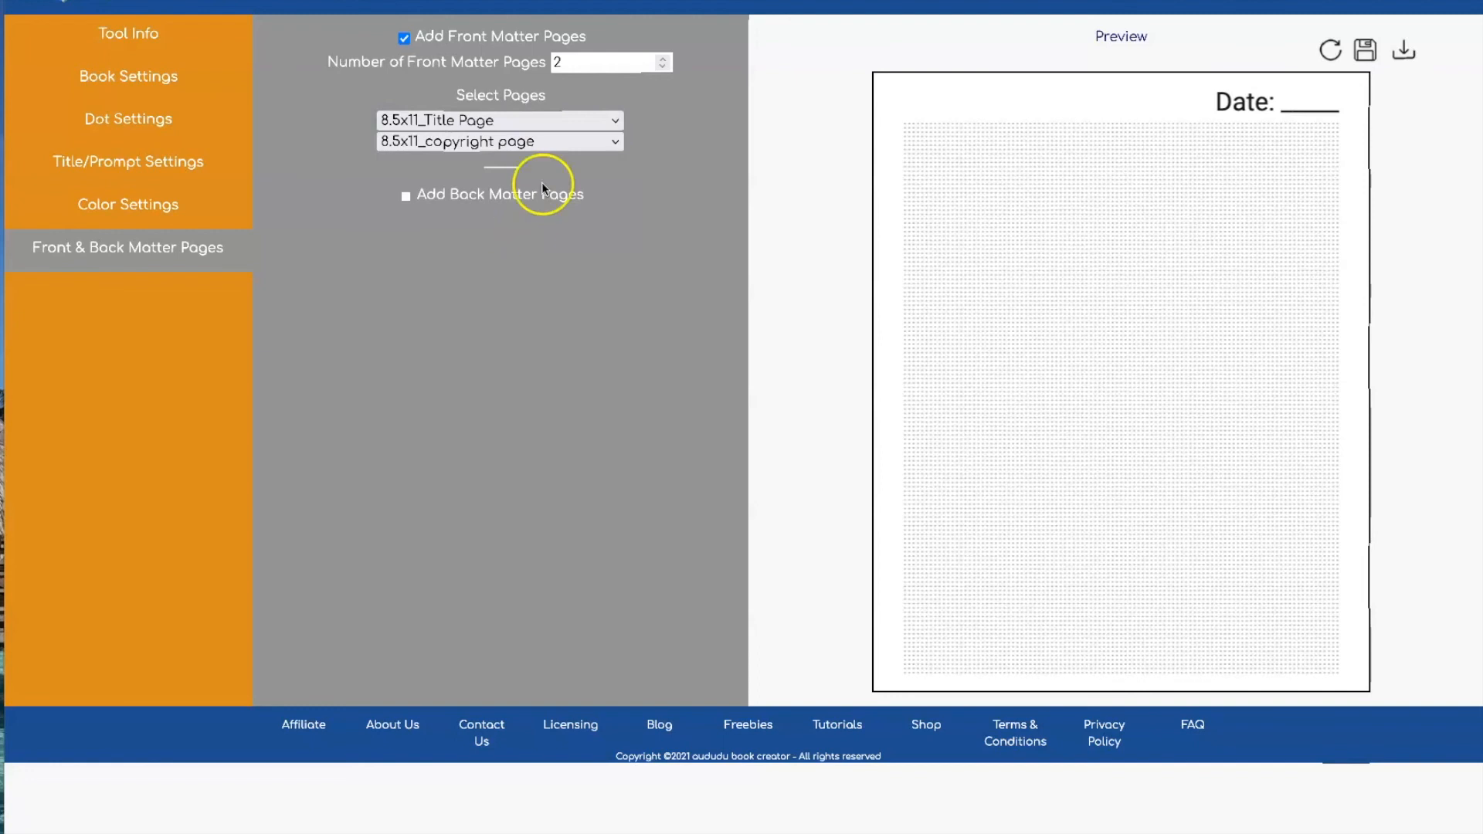
Step: Add one back matter page using the 8.5x11_Lead Magnet design
left_click(405, 196)
left_click(502, 280)
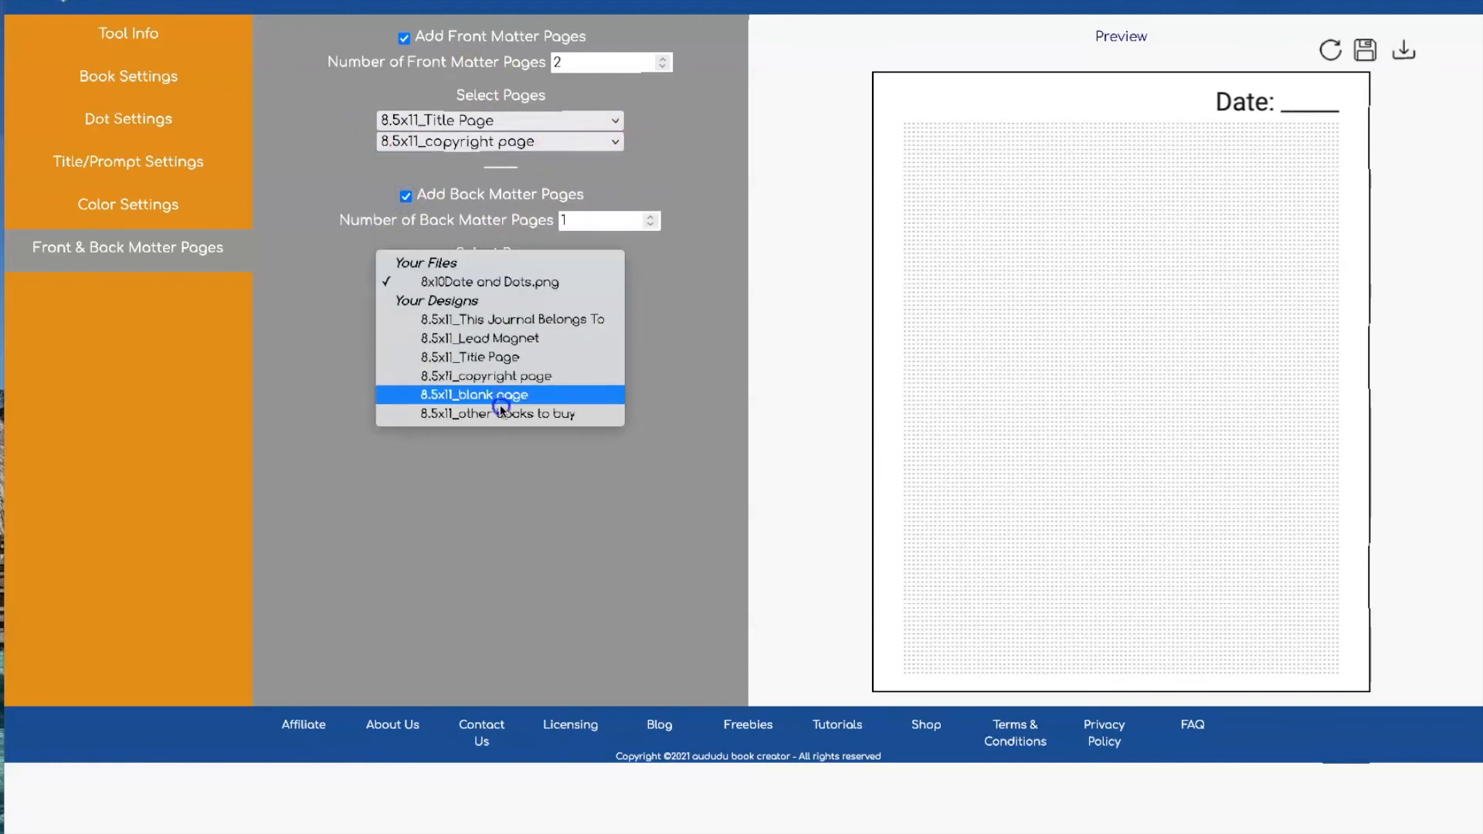
left_click(506, 337)
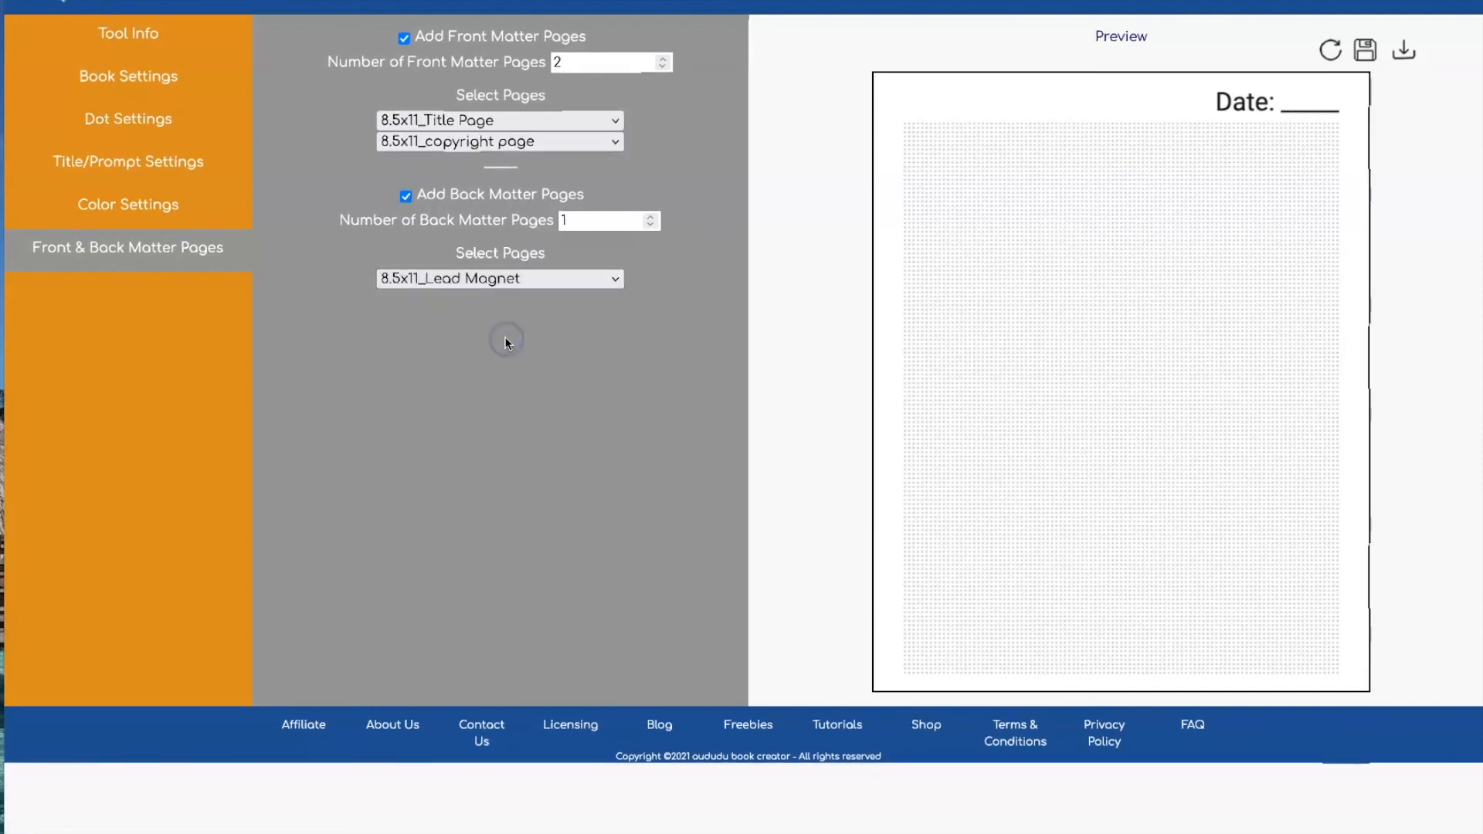
Step: Download the journal interior, open the resulting PDF, and move its window into view
left_click(1402, 52)
left_click(1198, 833)
left_click(1198, 833)
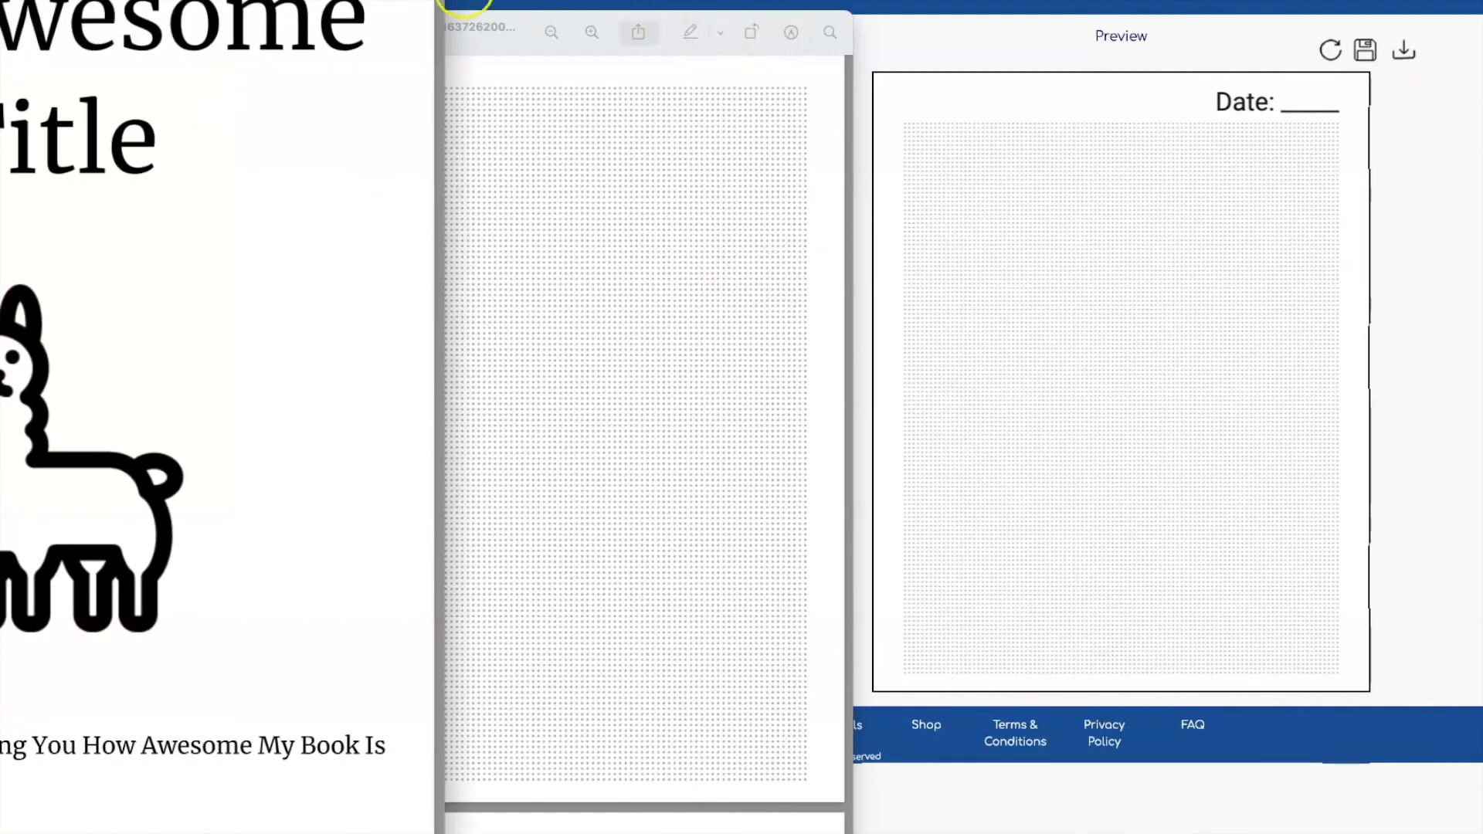
left_click_drag(210, 0, 618, 1)
left_click_drag(851, 0, 816, 71)
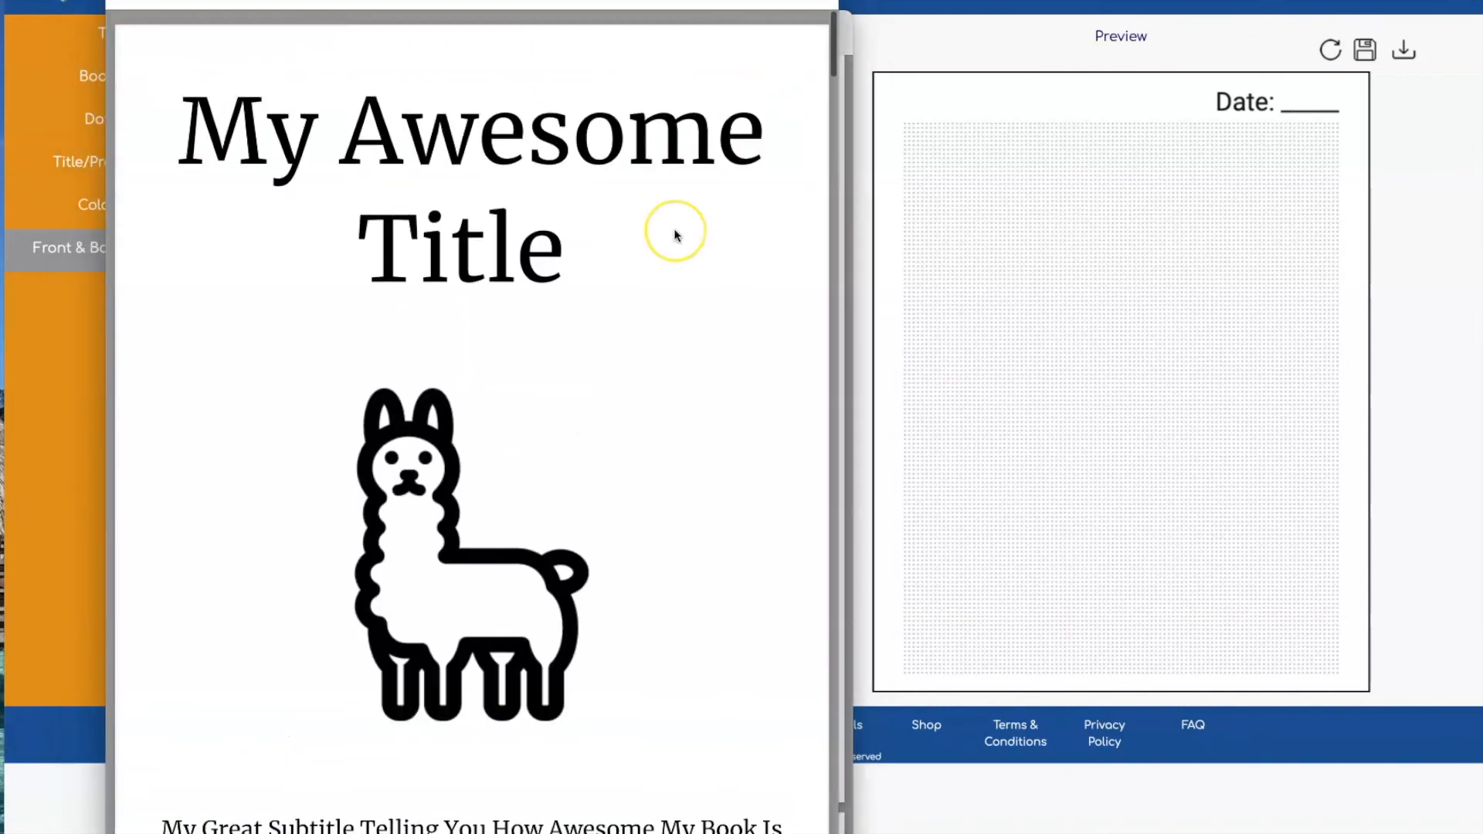
Step: Examine the PDF from the title and copyright pages through the dated dot pages to the closing lead magnet page
scroll(674, 235, "down", 3)
scroll(674, 236, "down", 10)
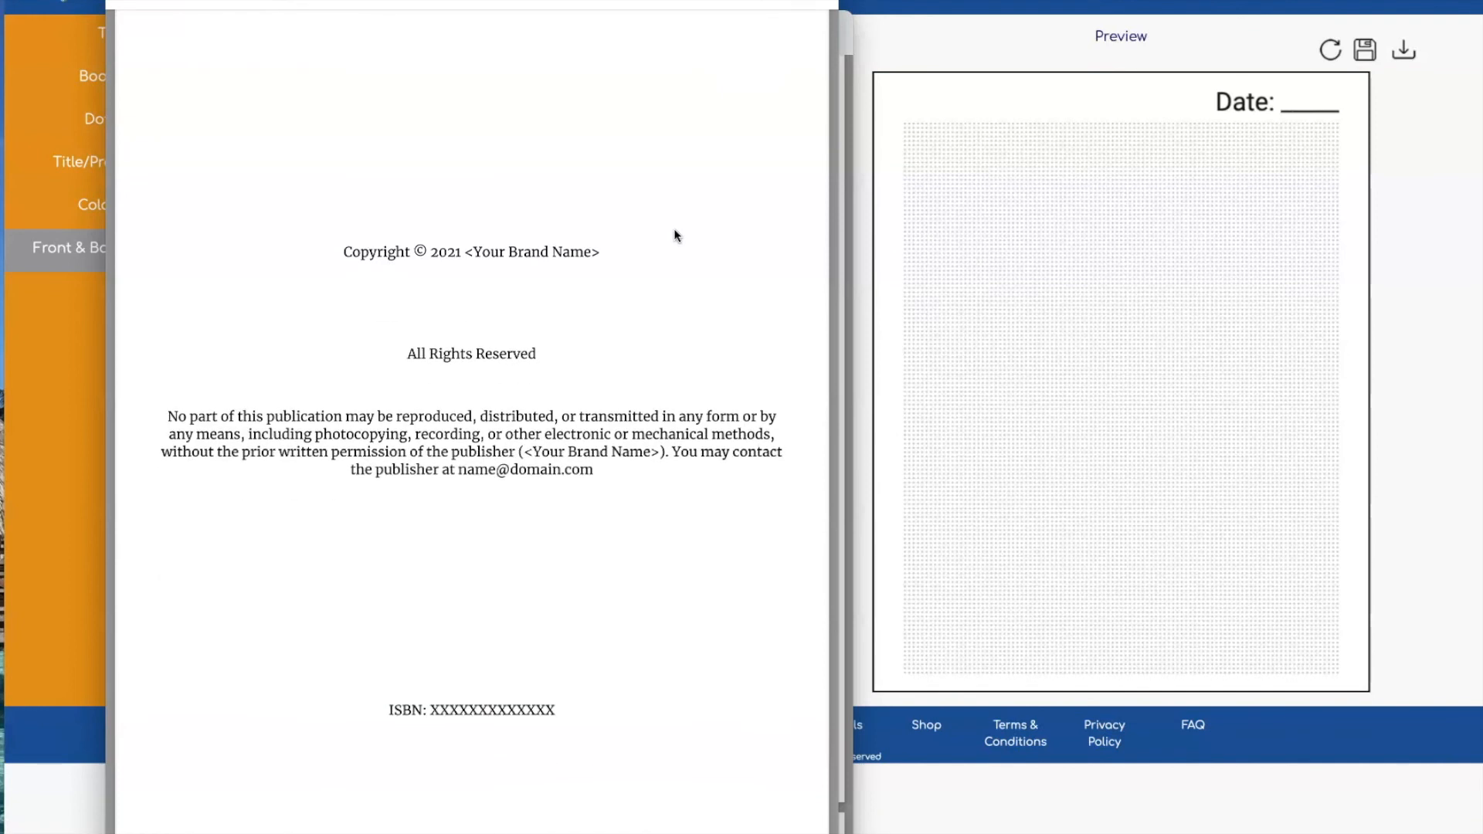
scroll(674, 235, "down", 8)
scroll(675, 235, "down", 1)
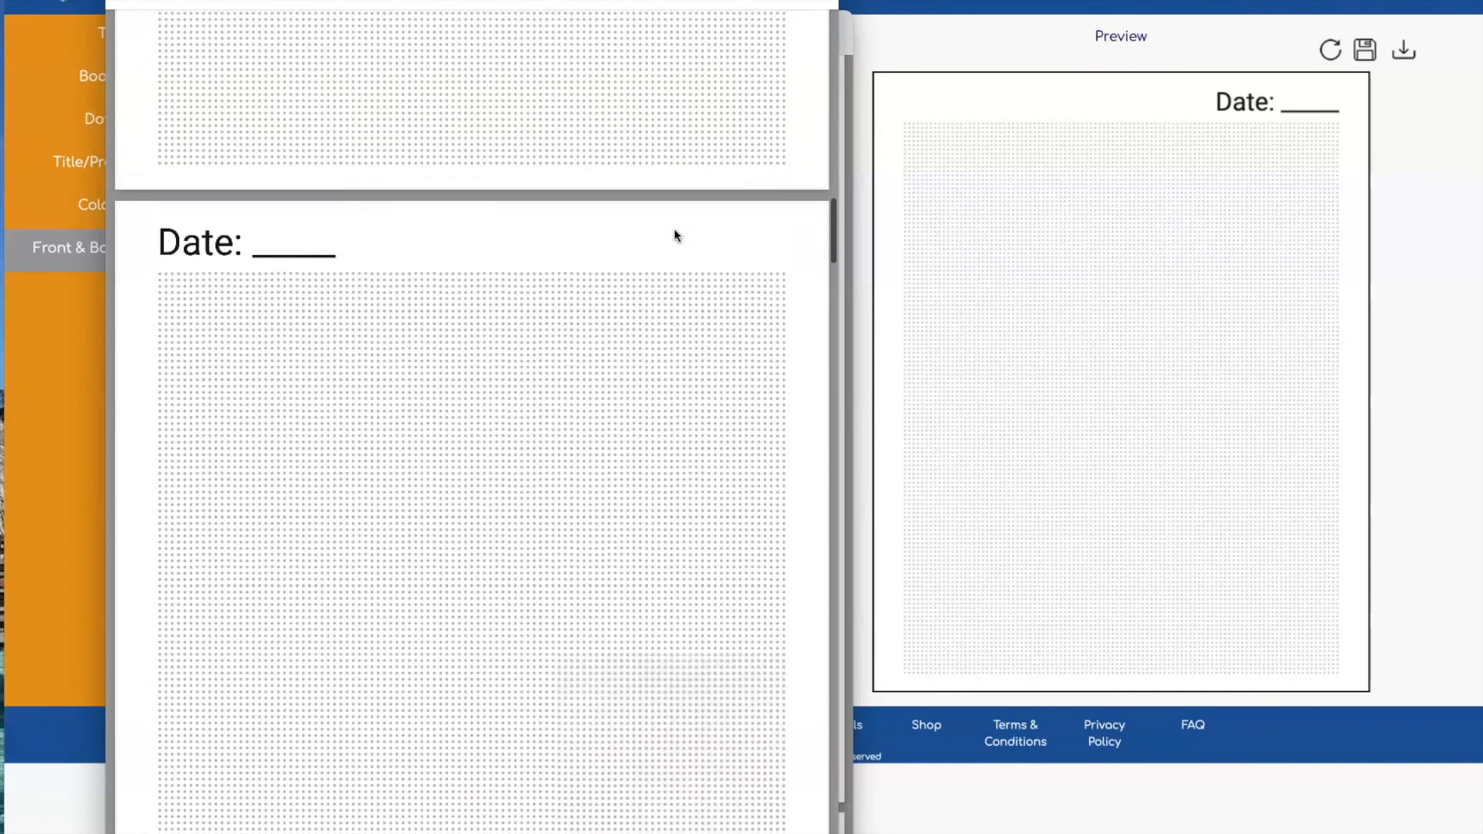
scroll(674, 235, "down", 15)
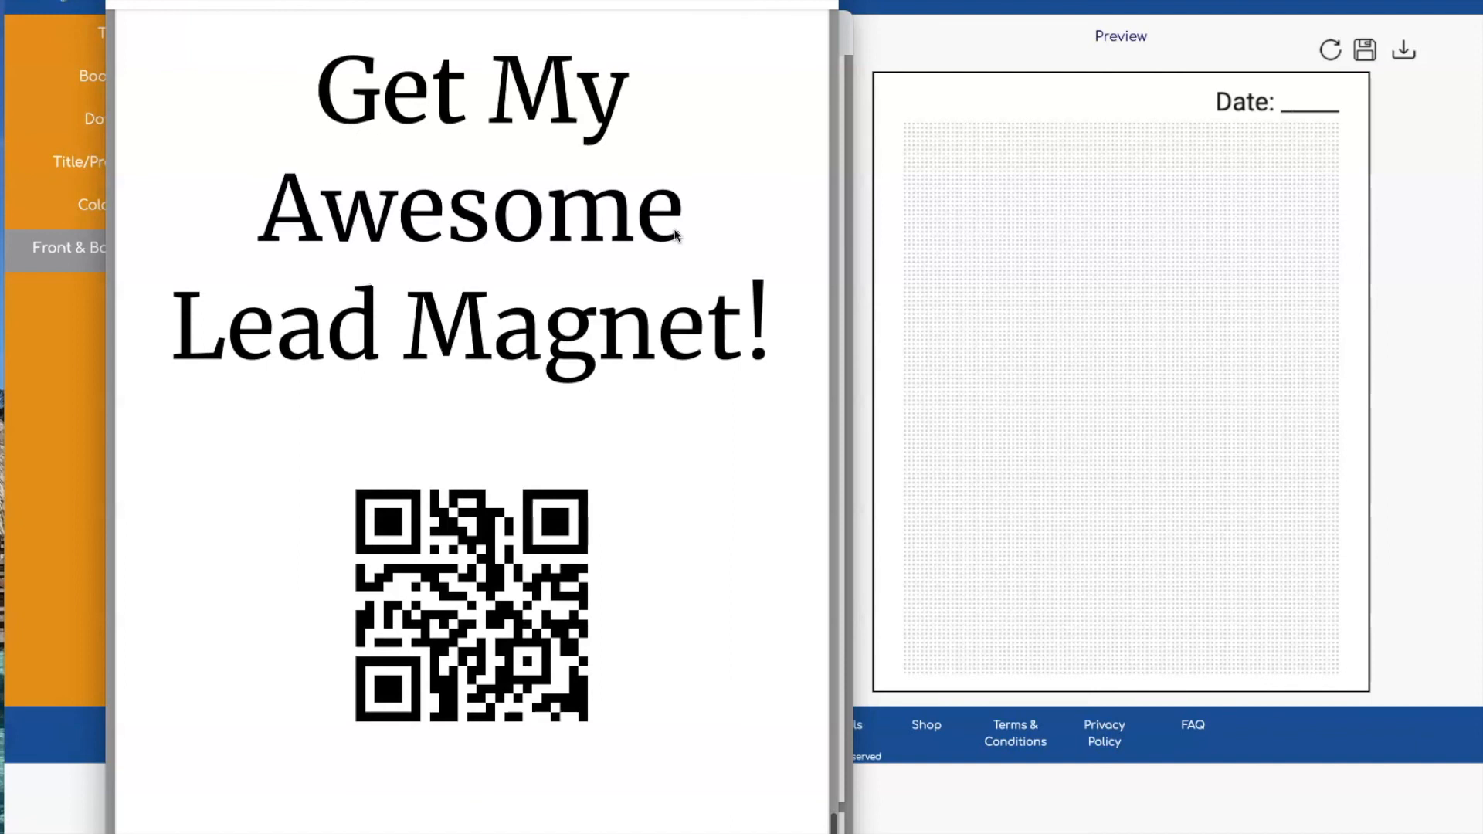
scroll(674, 236, "up", 3)
scroll(674, 236, "down", 3)
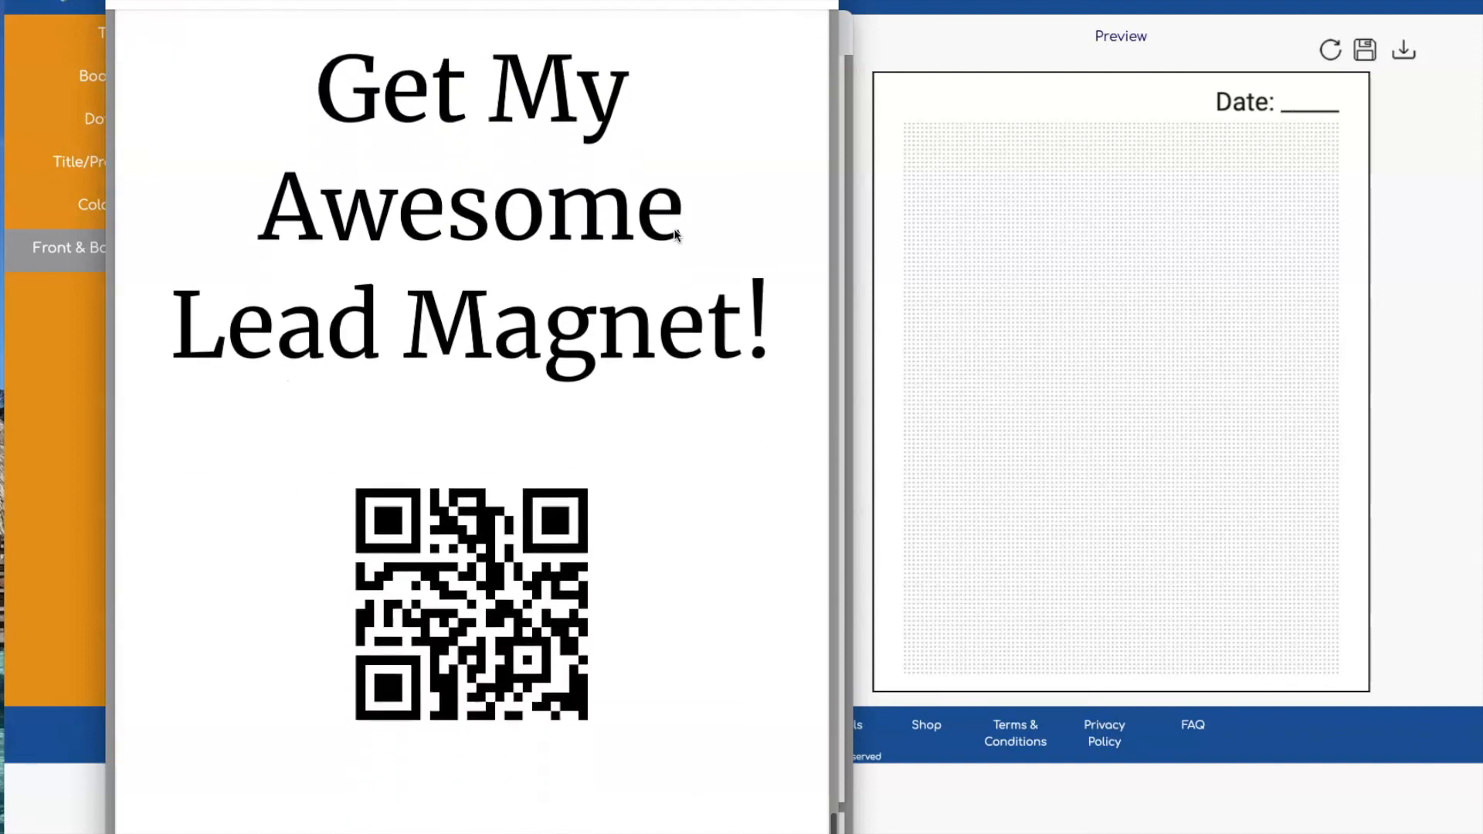